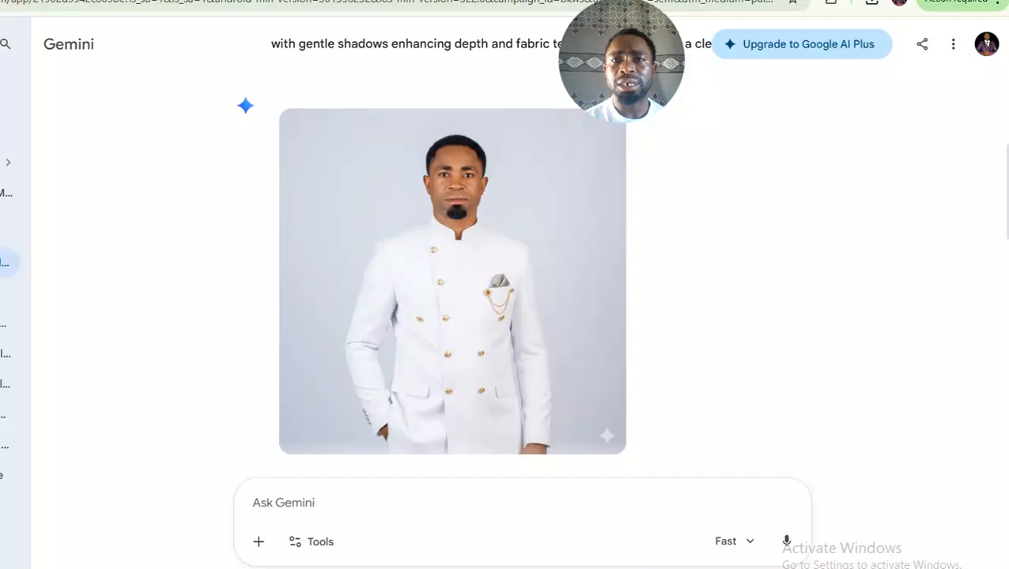
Step: Search Google in AI Mode for "I NEED A GOOD IMAGE" in a new browser tab
key("ctrl+t")
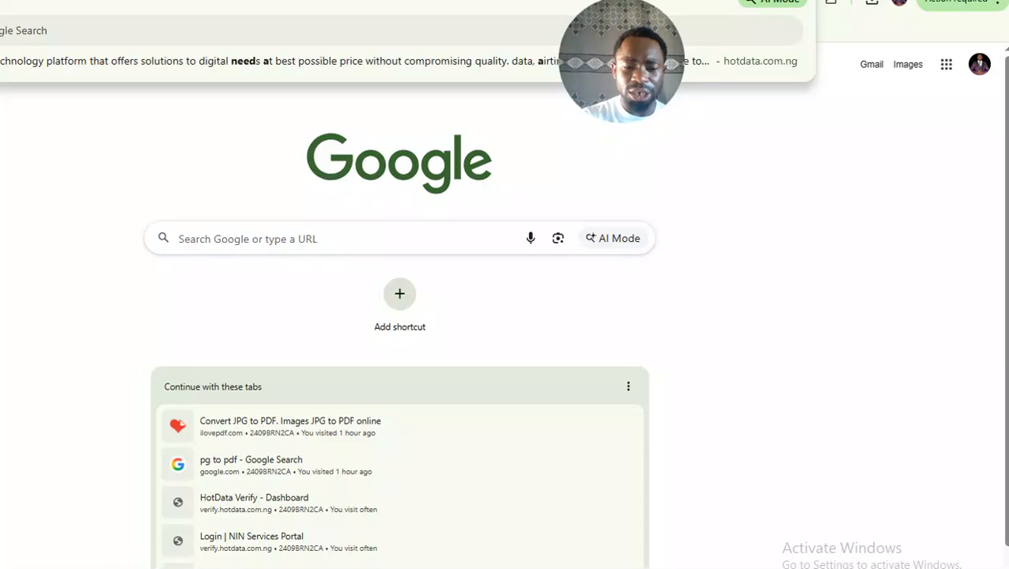
type("irtime")
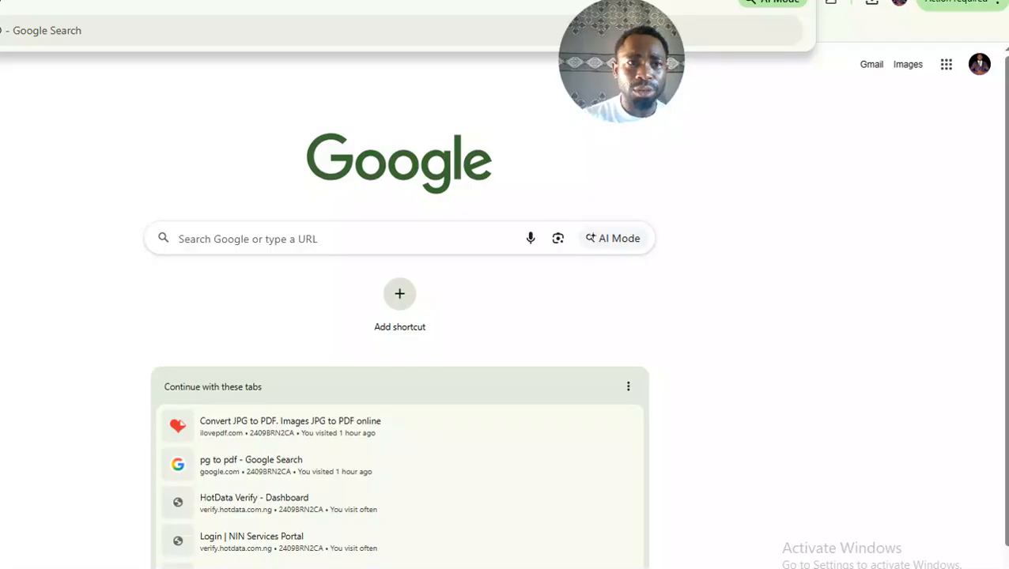
type("IMAGE")
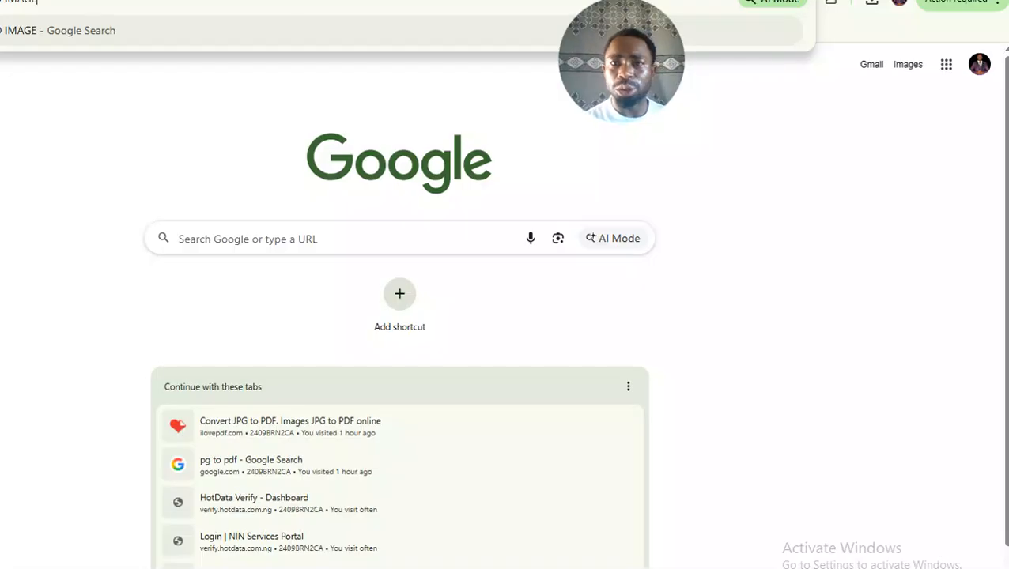
left_click(755, 8)
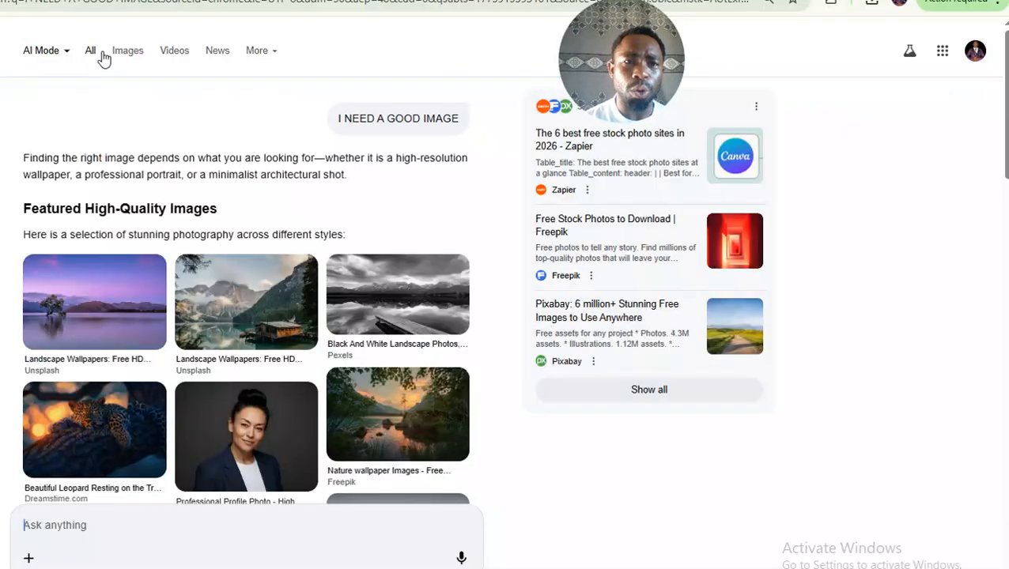
Step: Browse the image results, return to the AI Mode answer and preview the professional profile photo of the woman in a blazer
left_click(135, 57)
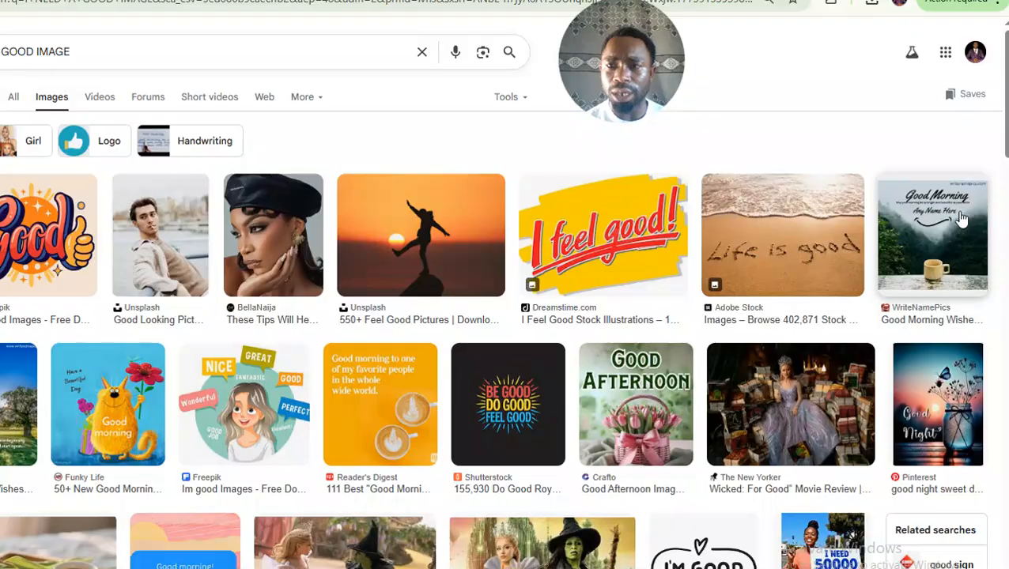
scroll(1005, 164, "down", 1)
left_click_drag(1006, 164, 909, 143)
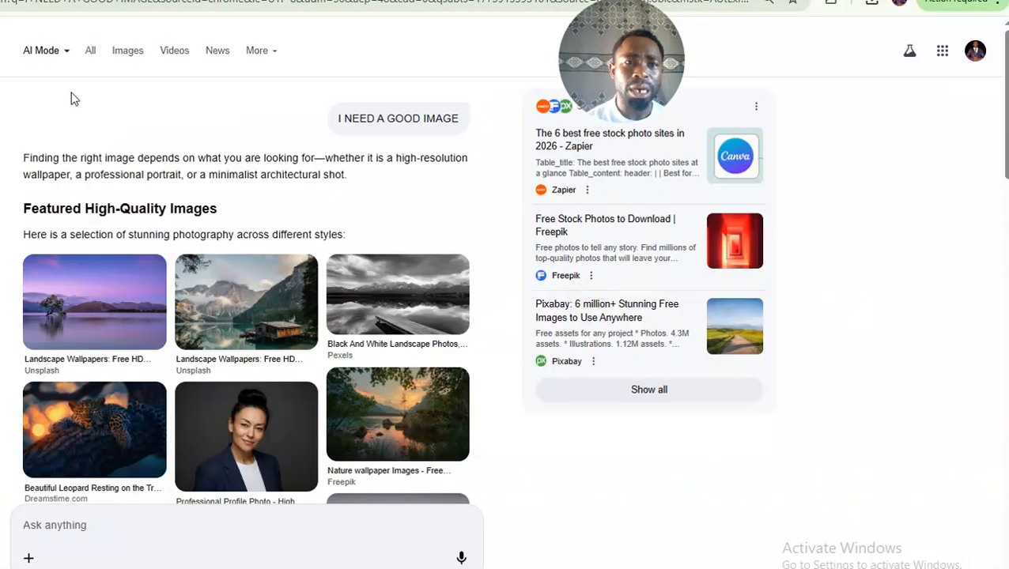
left_click(265, 436)
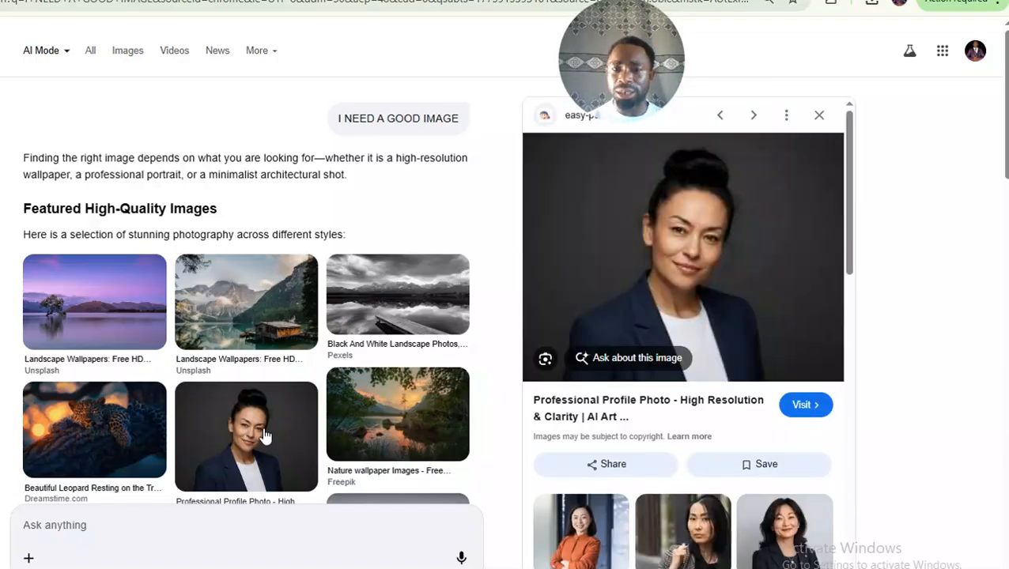
left_click_drag(853, 247, 824, 235)
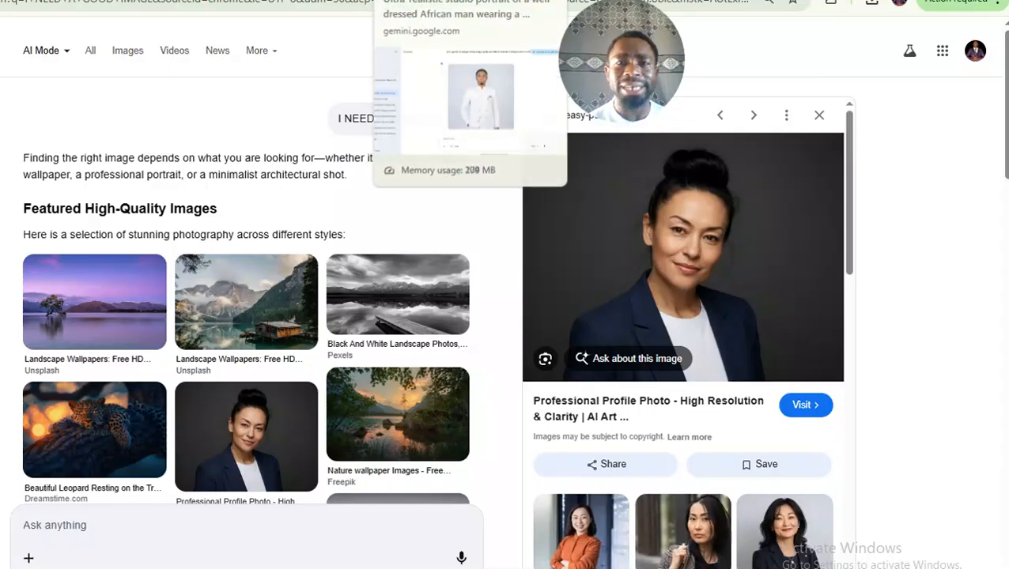
Step: Switch to the empty ChatGPT chat and attach the JPG photo of the man in the white suit
left_click(95, 0)
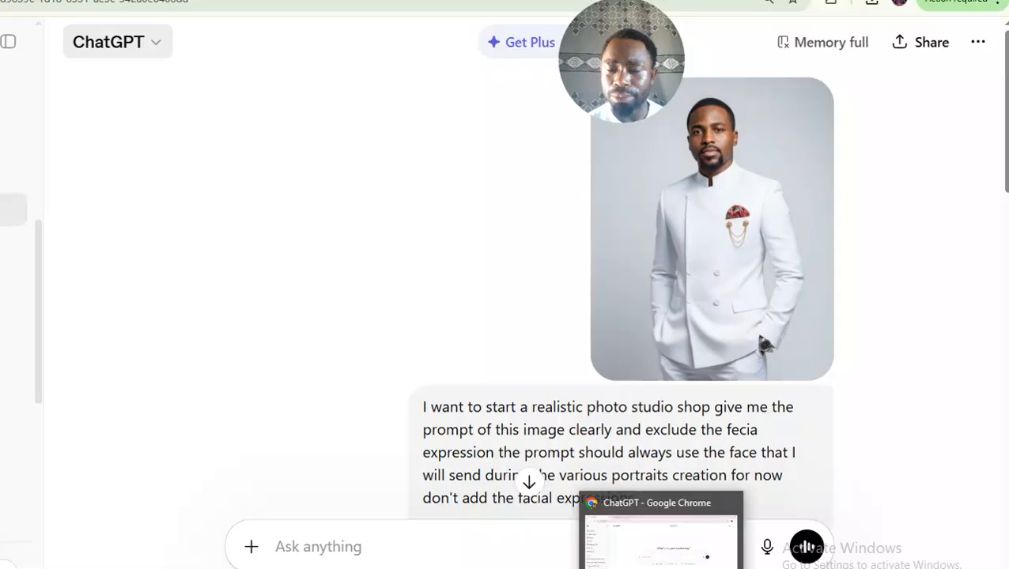
left_click(672, 542)
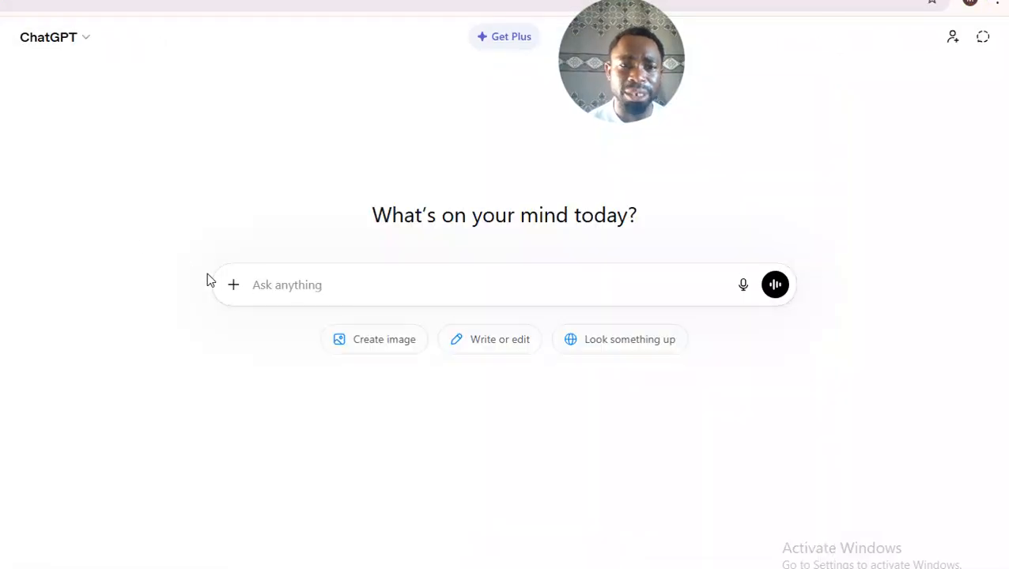
left_click(235, 285)
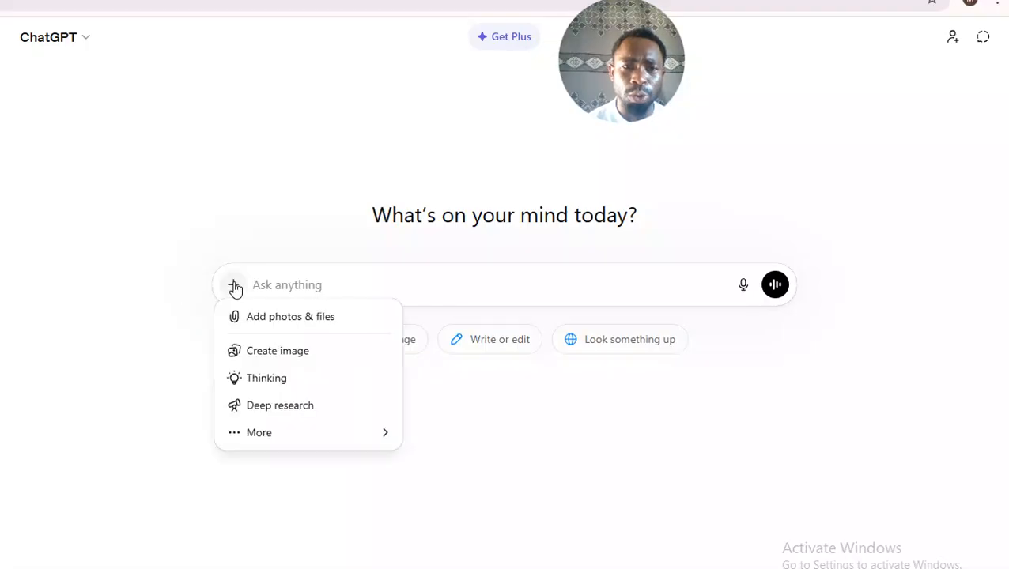
left_click(275, 325)
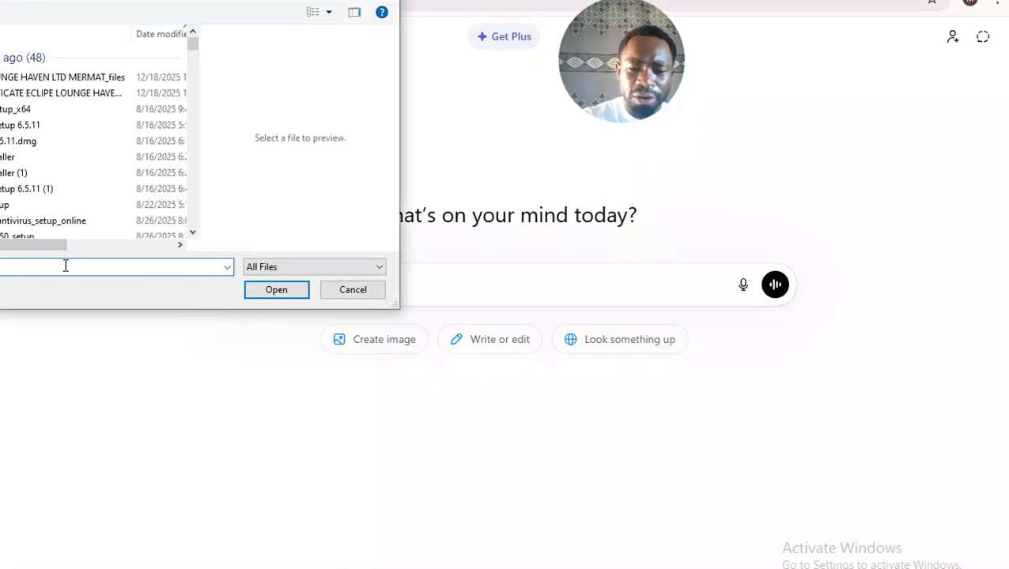
left_click(66, 266)
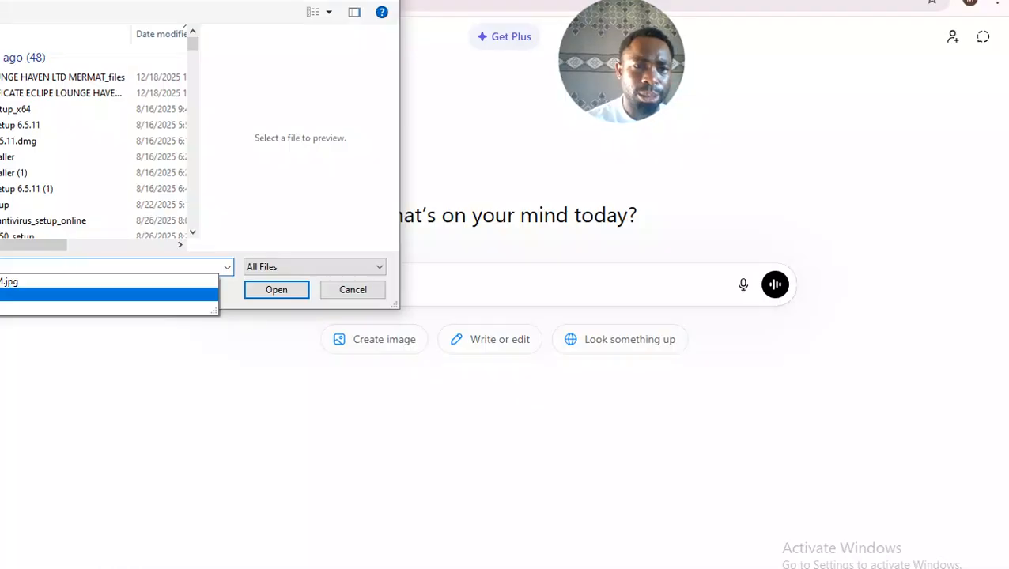
left_click(10, 281)
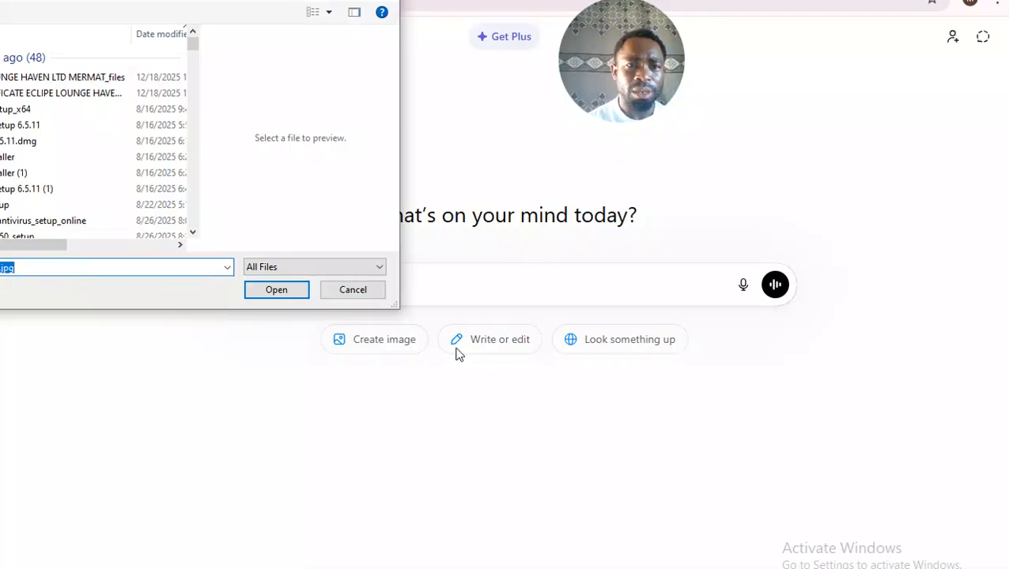
left_click(279, 290)
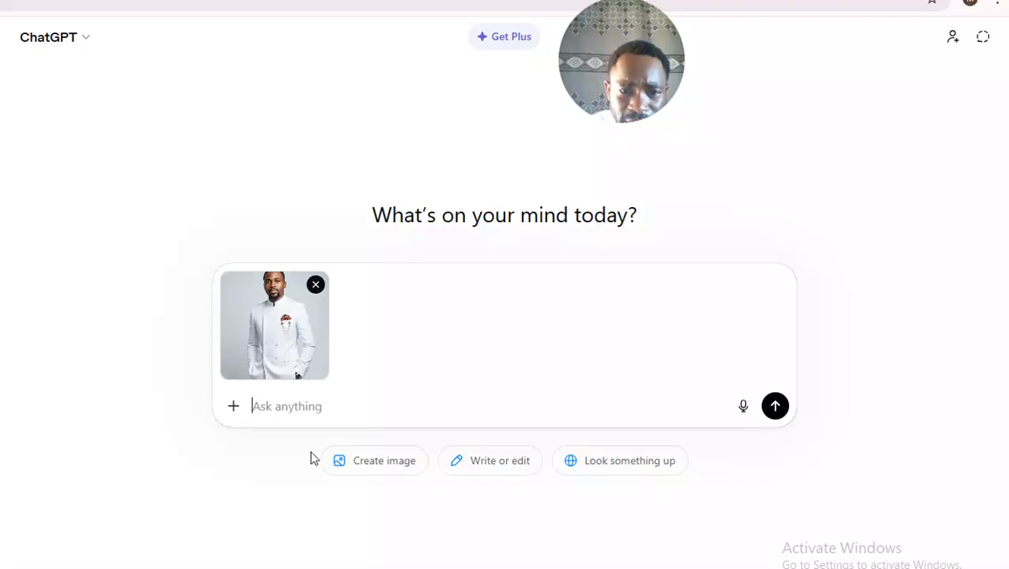
Step: Paste and send the request for a clear prompt of this image that excludes facial expressions and always uses the face provided later
right_click(308, 409)
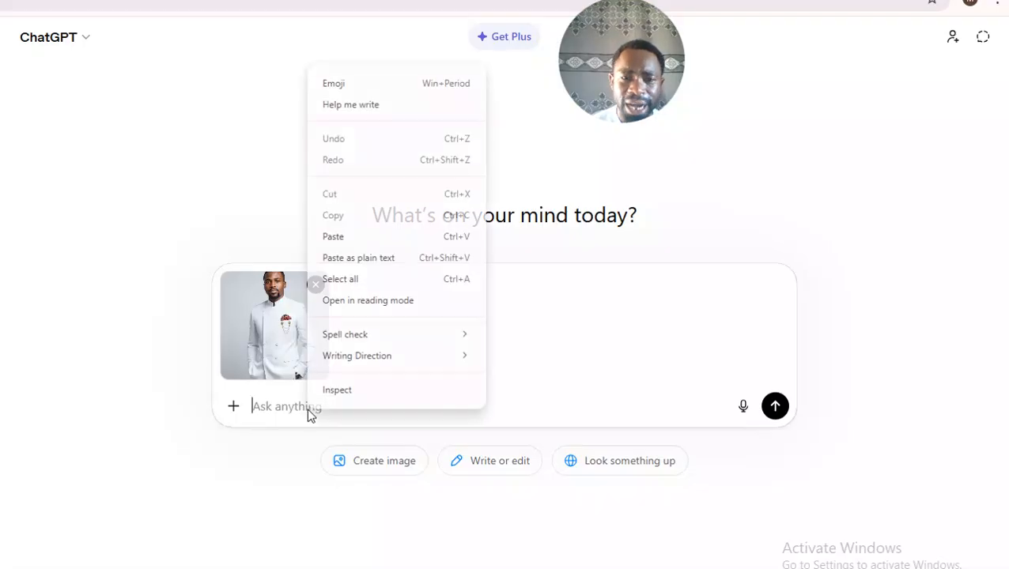
left_click(335, 235)
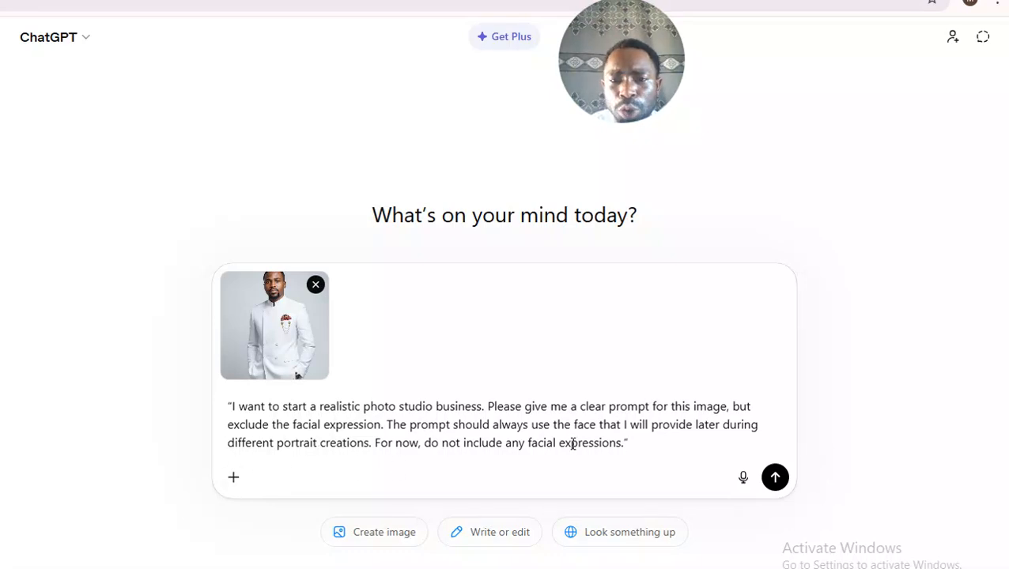
left_click_drag(571, 442, 593, 443)
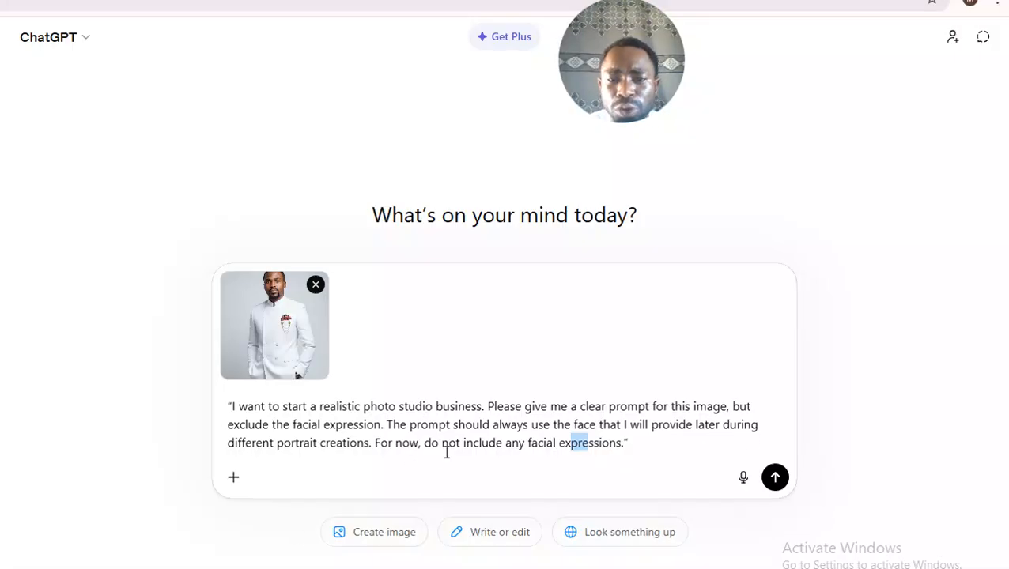
left_click(774, 478)
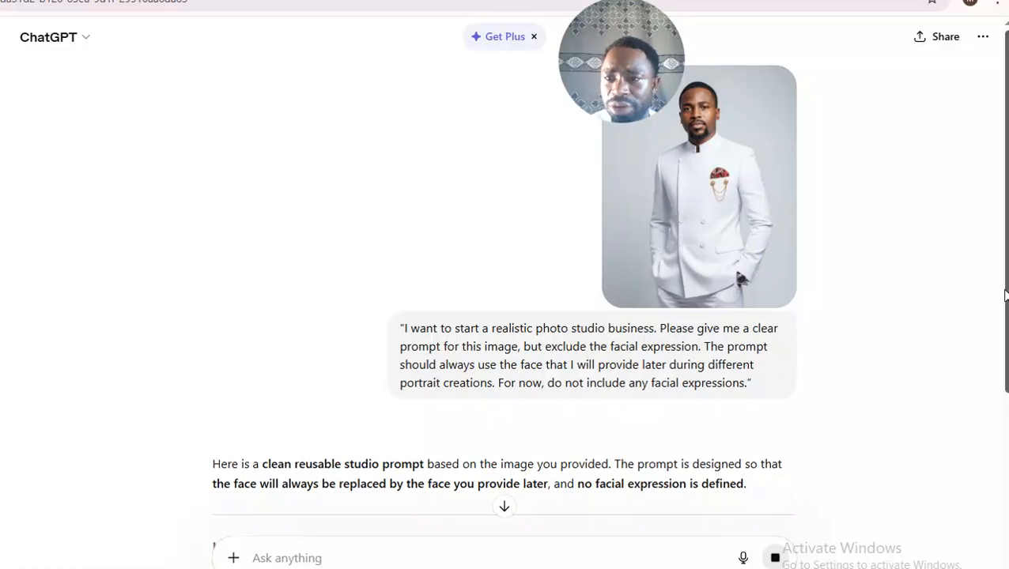
Step: Read through the generated studio portrait prompt, from the clothing and pose description to the image quality and follow-up suggestions
left_click_drag(1007, 296, 1007, 345)
left_click_drag(1006, 385, 1001, 568)
scroll(507, 317, "down", 1)
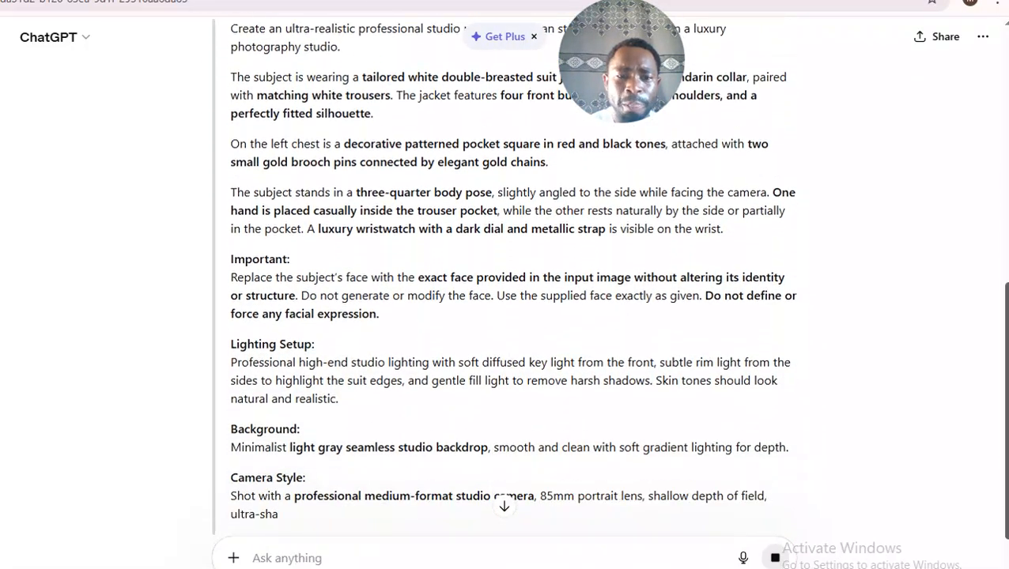
scroll(1002, 403, "up", 2)
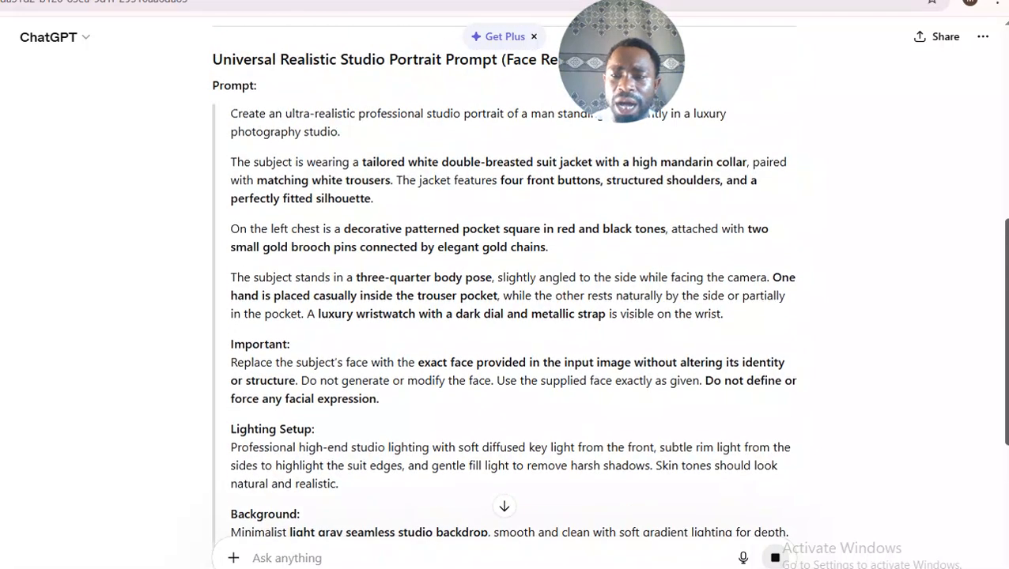
scroll(1002, 403, "down", 2)
left_click_drag(1002, 403, 1004, 556)
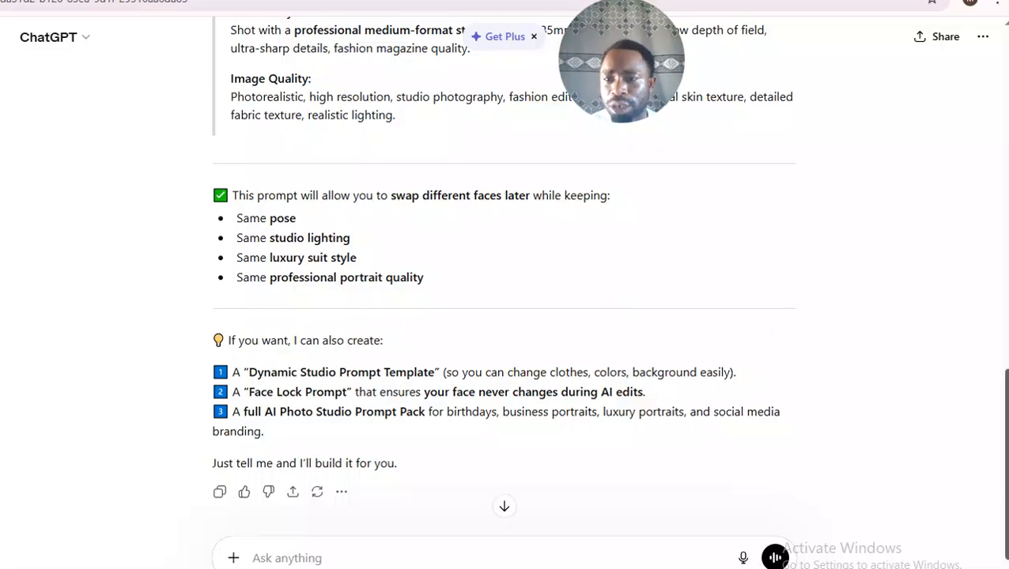
left_click_drag(1002, 467, 870, 254)
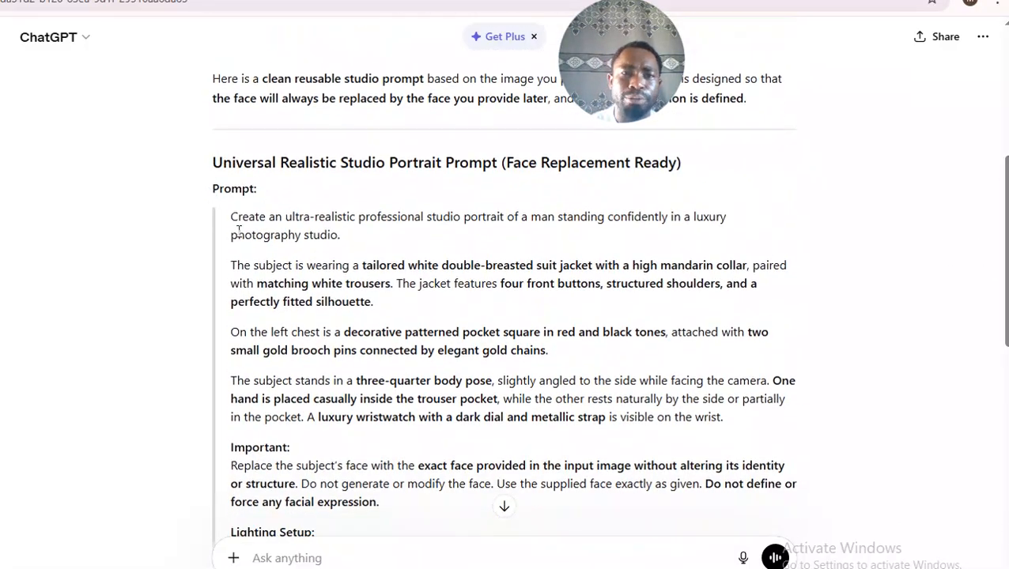
left_click_drag(227, 220, 478, 522)
left_click_drag(491, 367, 478, 62)
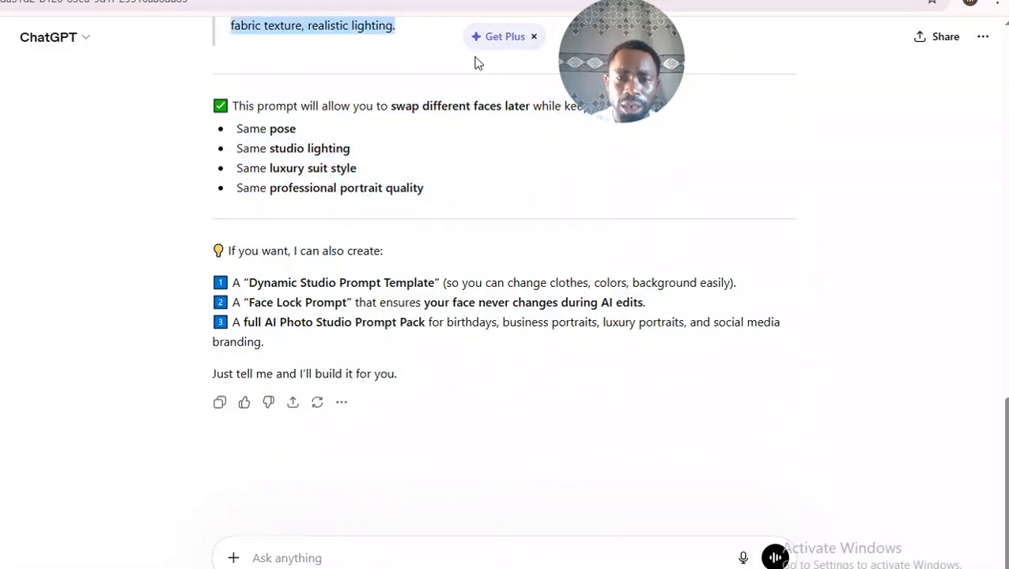
right_click(477, 63)
left_click(431, 76)
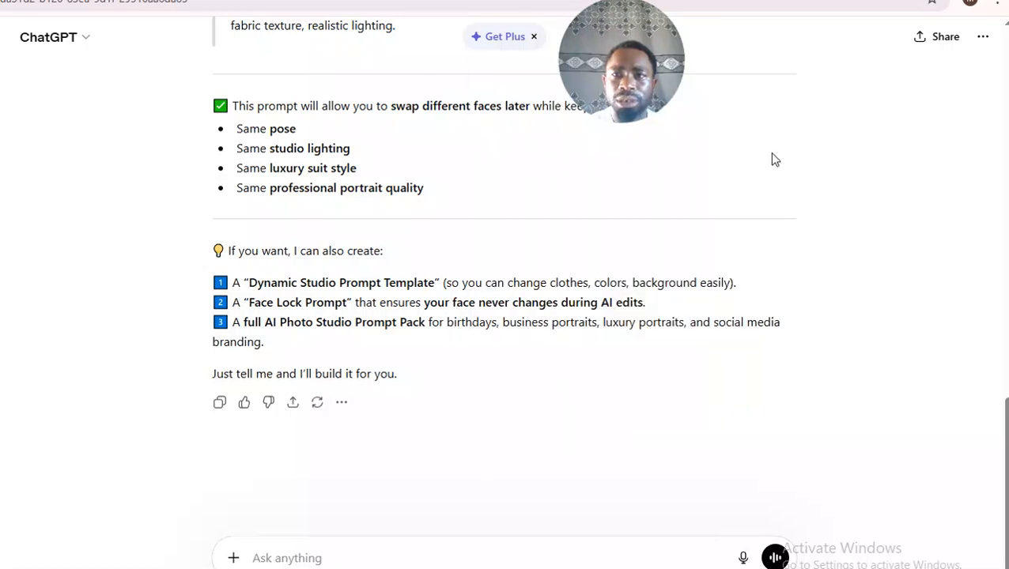
Step: Copy the full portrait prompt text, from "Create an ultra-realistic professional studio portrait" through "realistic lighting."
scroll(1000, 396, "up", 3)
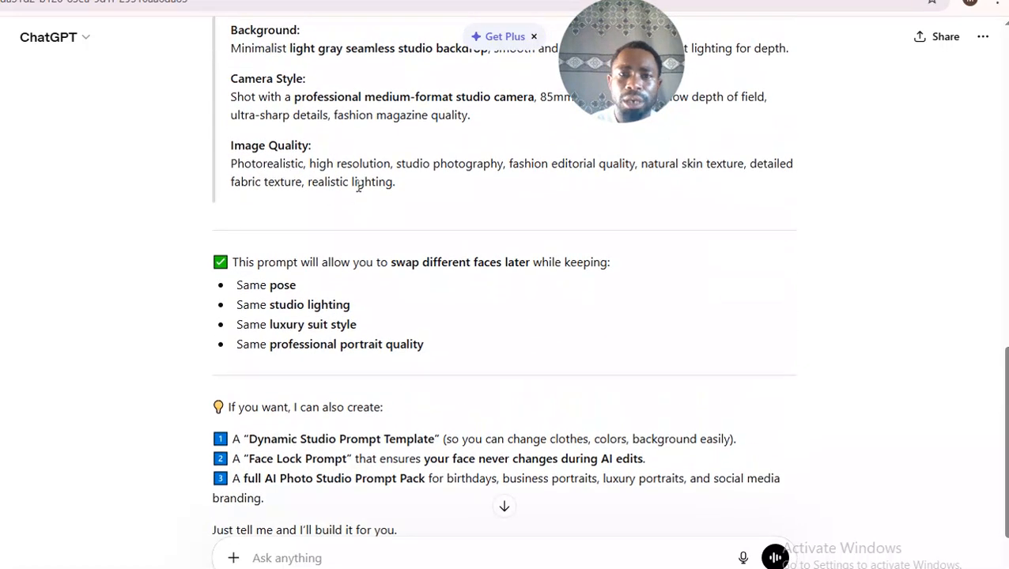
left_click_drag(399, 189, 223, 358)
right_click(223, 357)
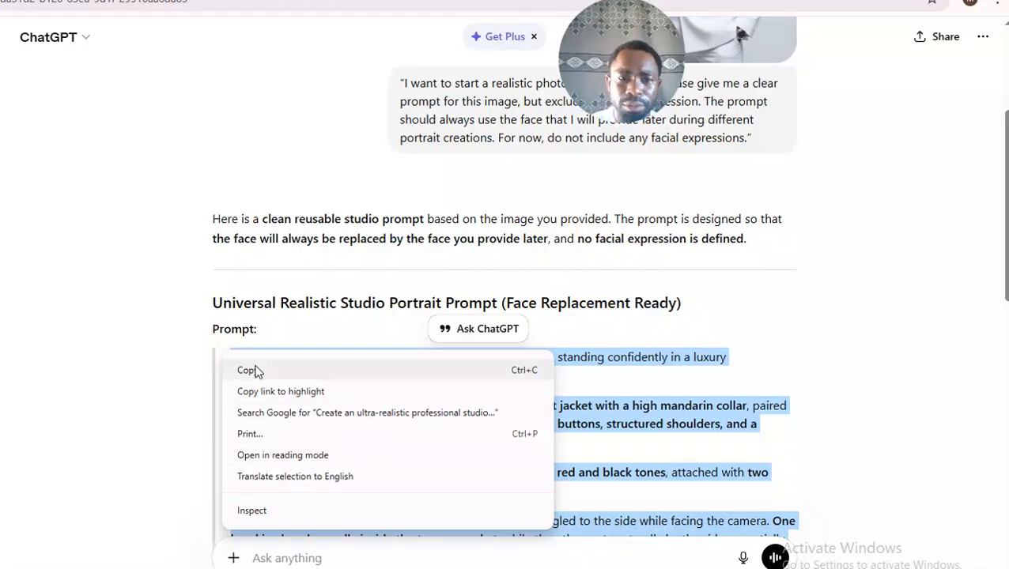
left_click(248, 370)
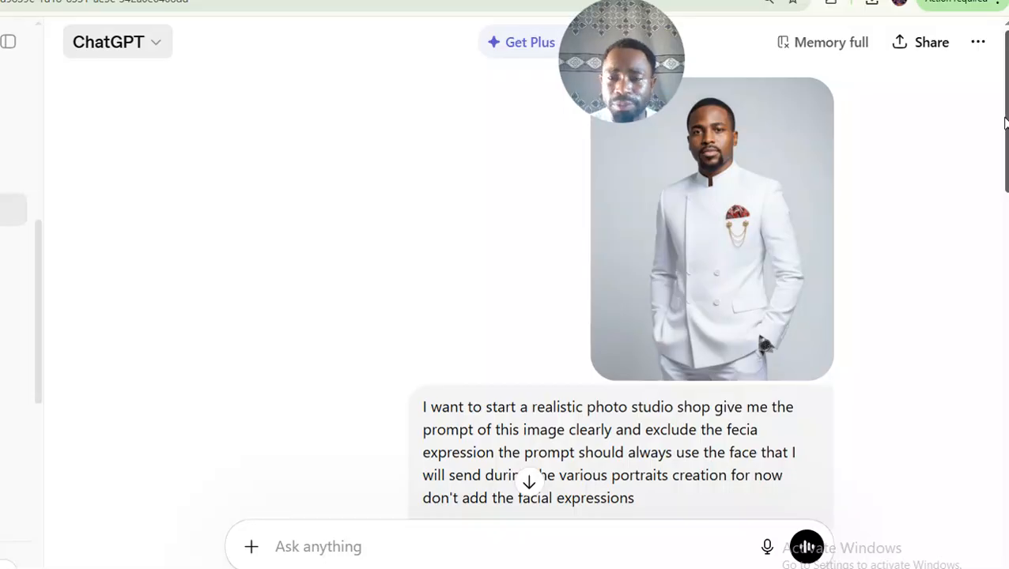
Step: Switch to the Gemini conversation and compare the white-suit portraits with the uploaded source photo and its prompt
left_click_drag(1006, 125, 984, 88)
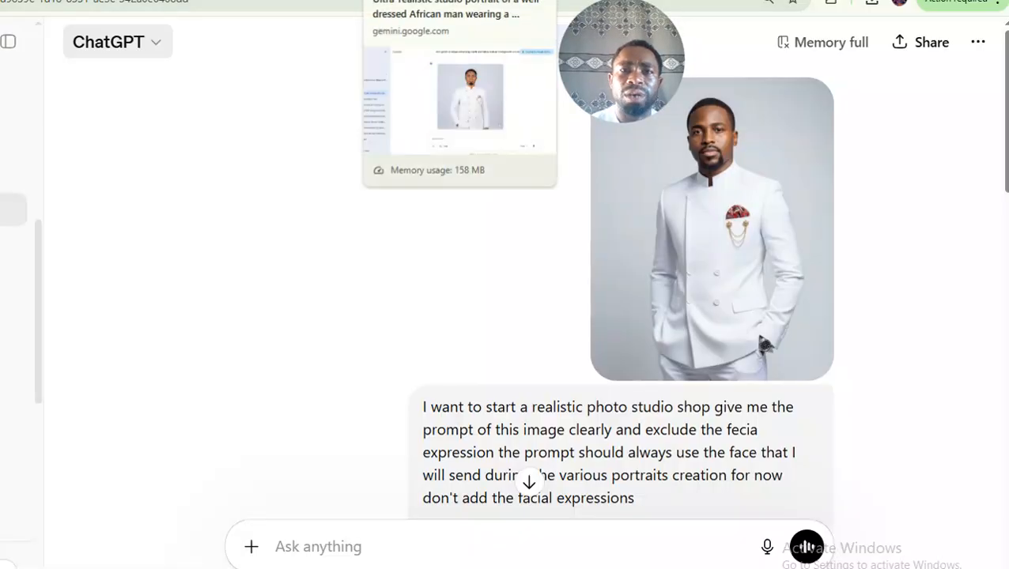
left_click(411, 1)
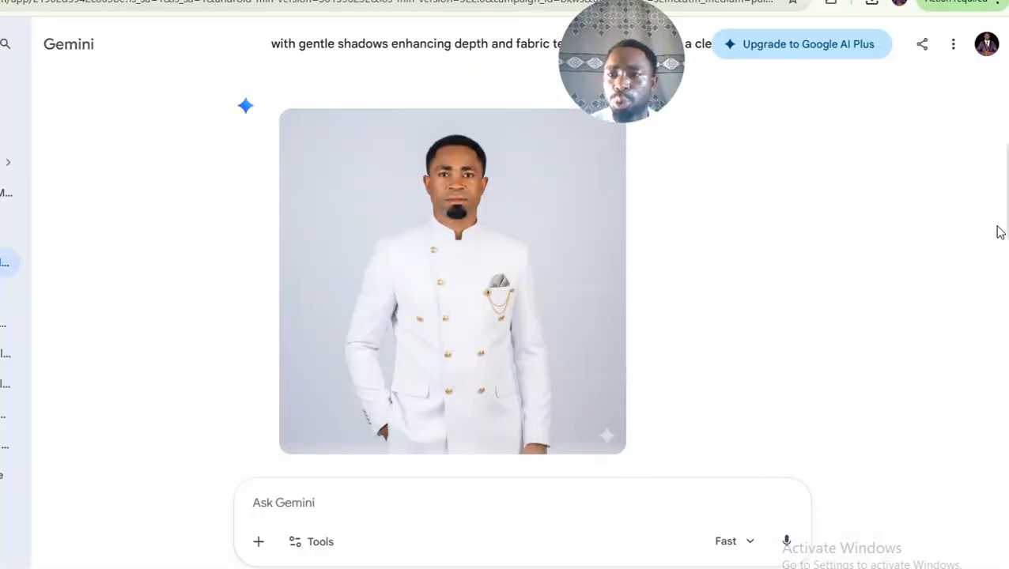
scroll(998, 229, "down", 1)
left_click_drag(1006, 225, 934, 419)
scroll(934, 419, "down", 3)
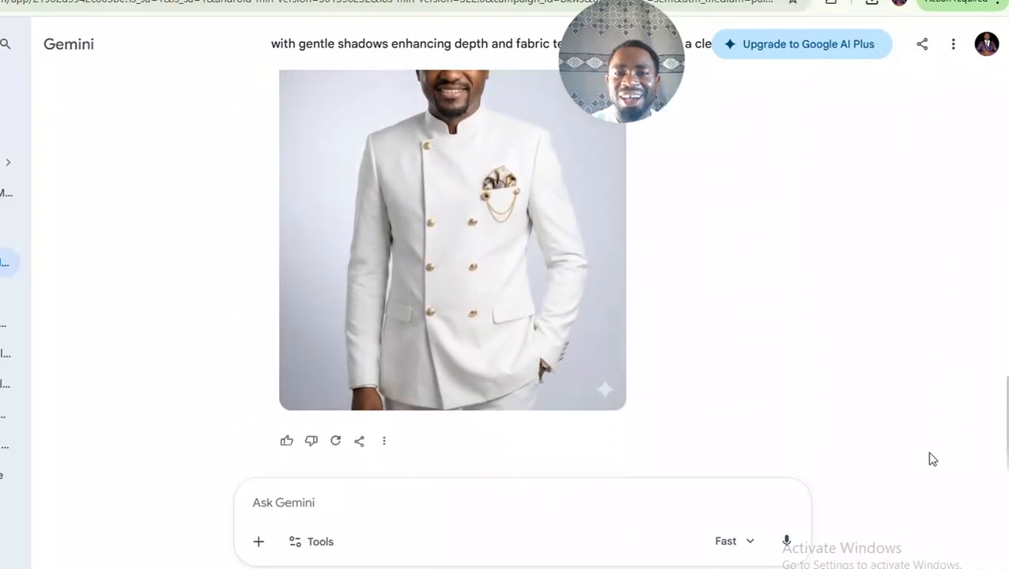
scroll(930, 427, "up", 2)
scroll(927, 419, "down", 3)
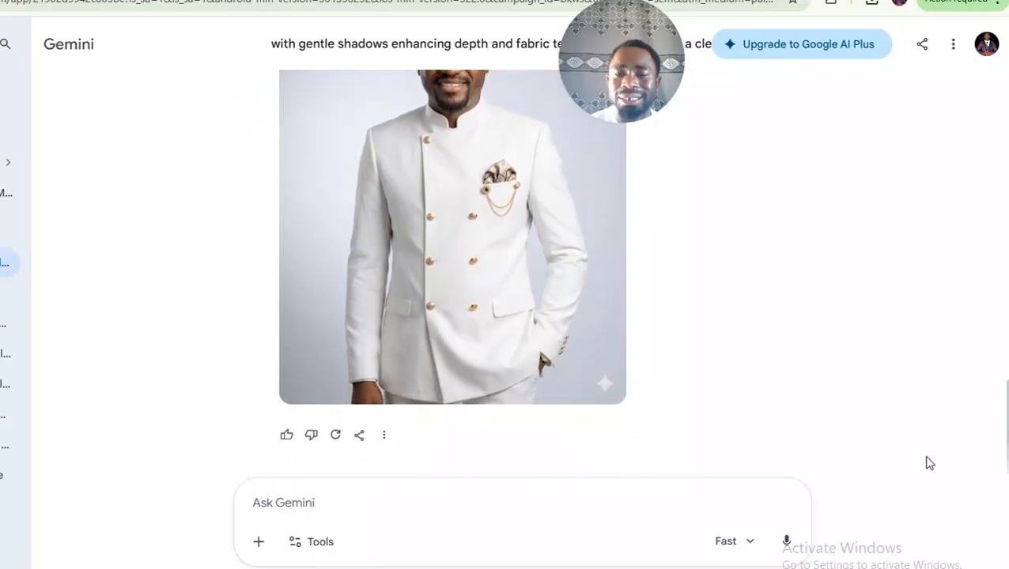
scroll(930, 453, "up", 6)
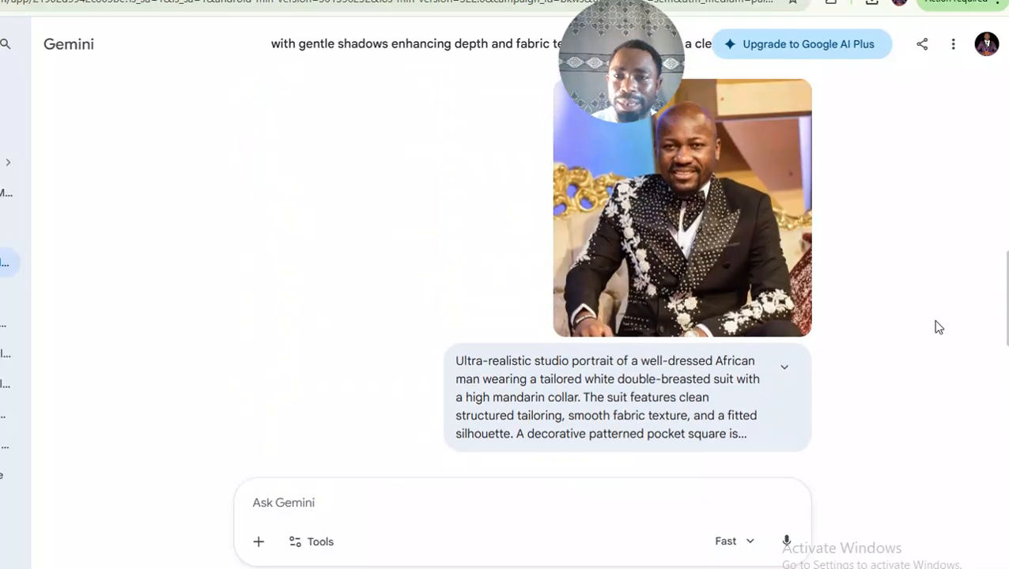
scroll(937, 380, "down", 5)
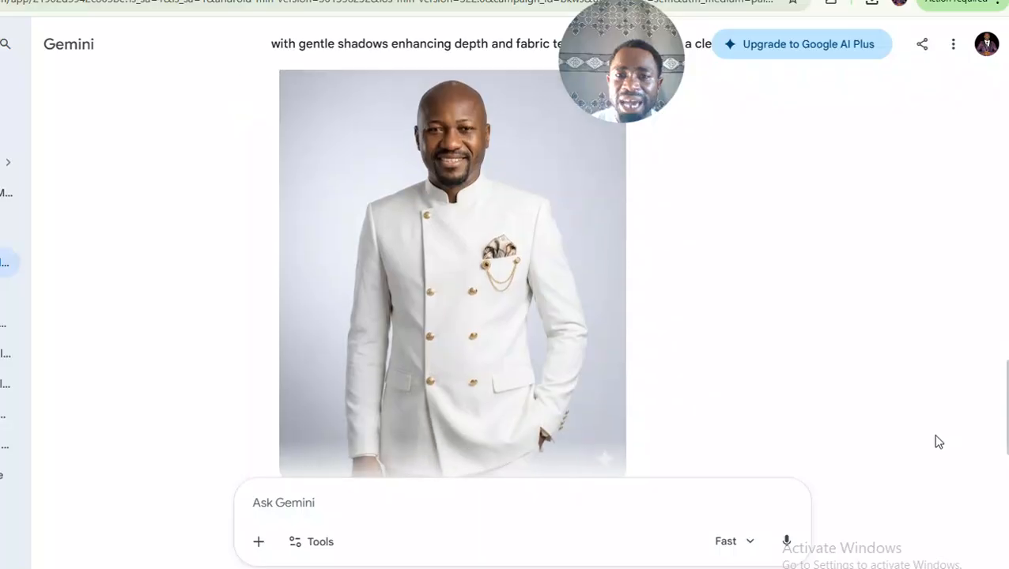
scroll(933, 332, "up", 7)
scroll(932, 294, "down", 6)
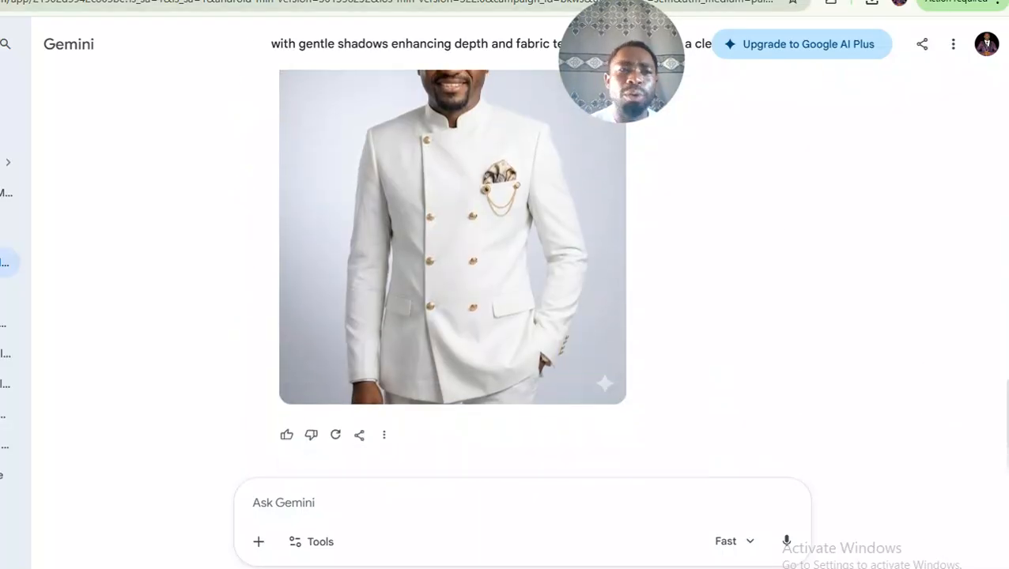
Step: Start a new Gemini chat, accept the memory personalization notice, and enable the Create image tool
left_click(8, 93)
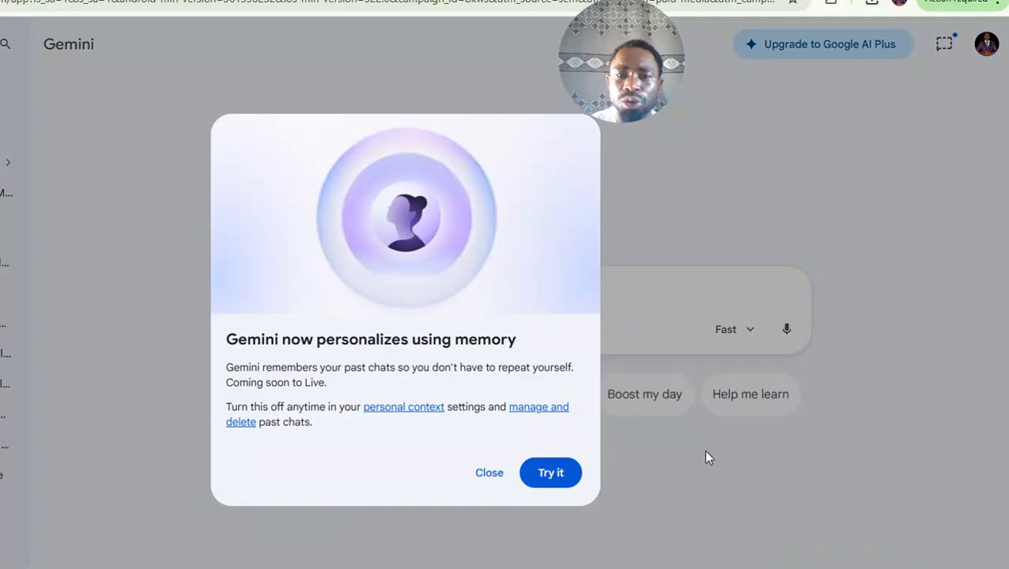
left_click(555, 471)
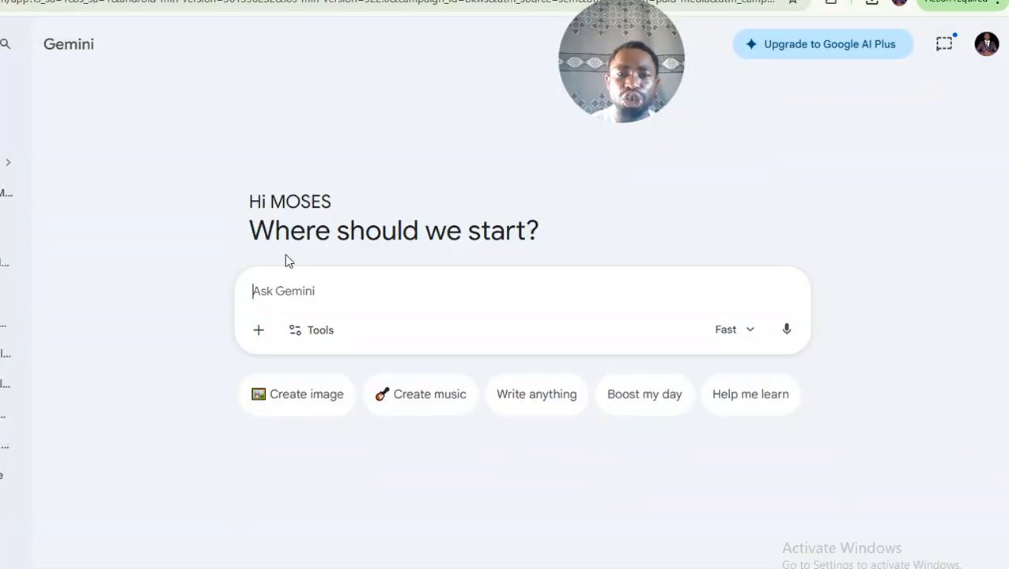
left_click(306, 337)
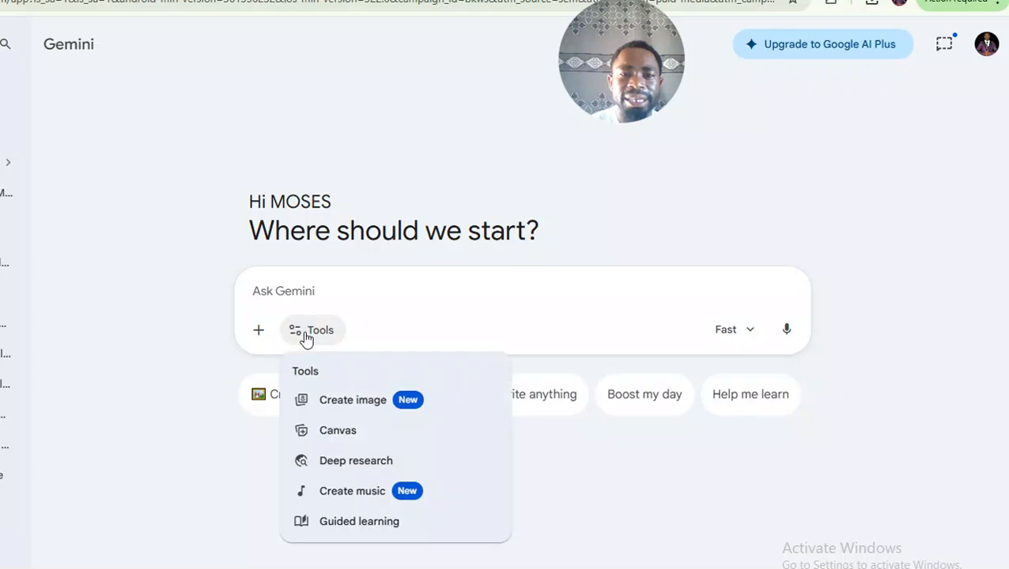
left_click(366, 401)
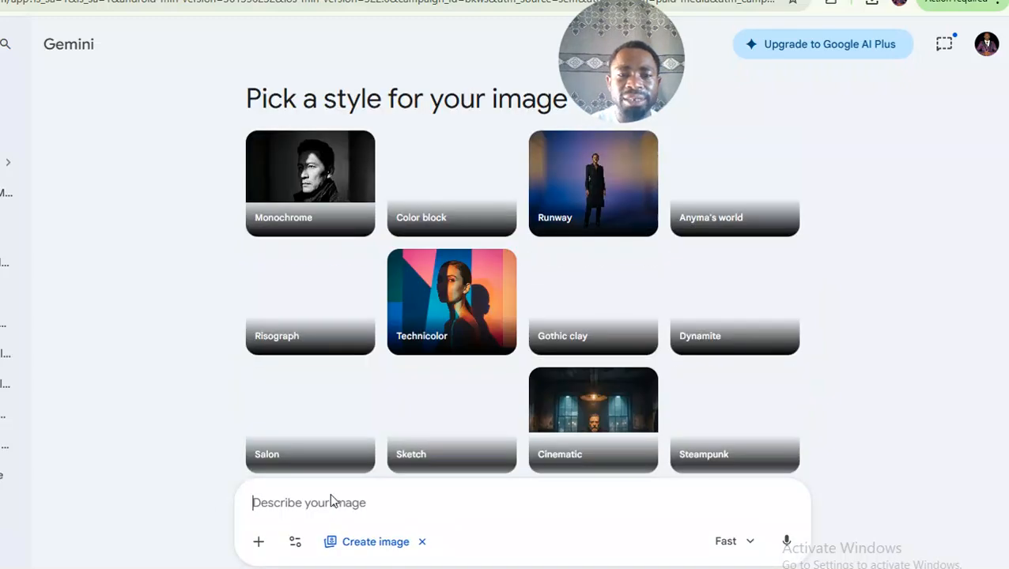
Step: Upload the portrait photo of the man in the dark suit and paste the copied studio portrait prompt into the message
left_click(258, 543)
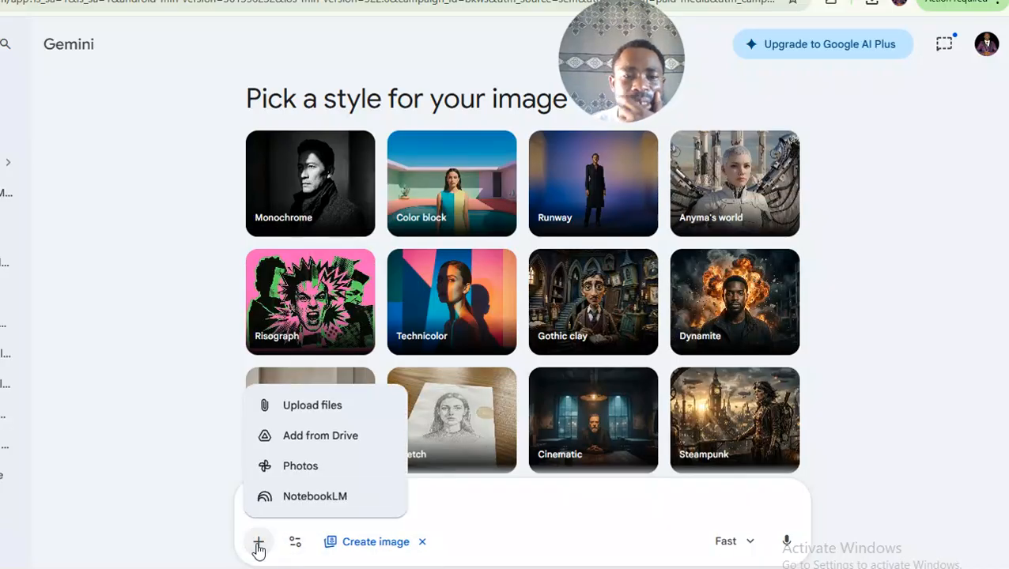
left_click(326, 407)
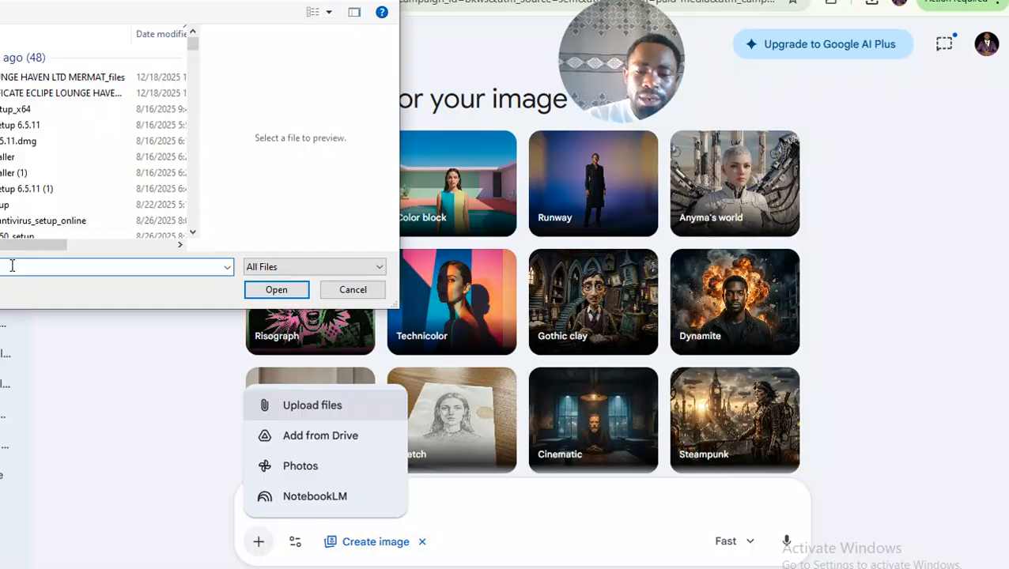
left_click(12, 267)
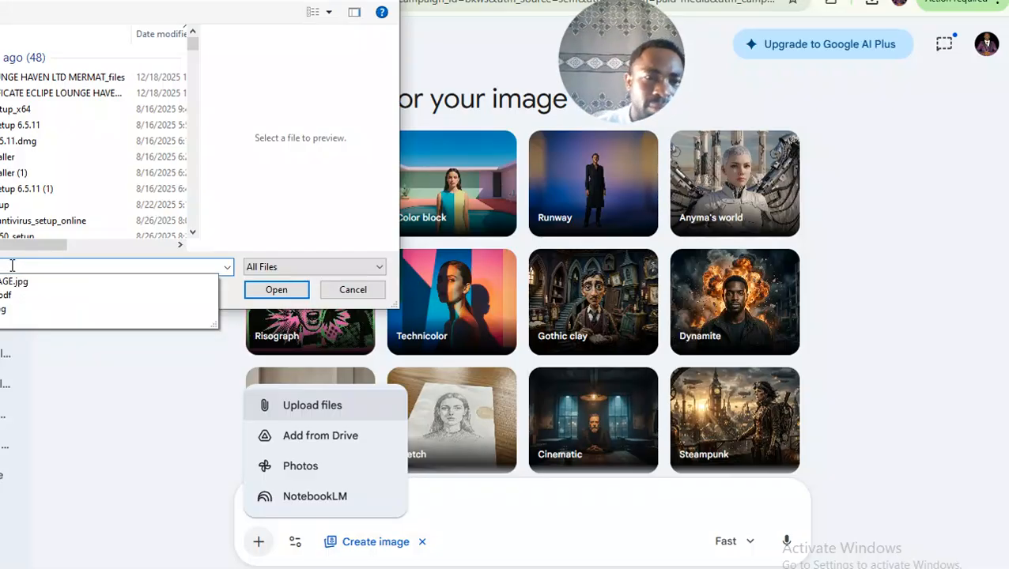
left_click(4, 283)
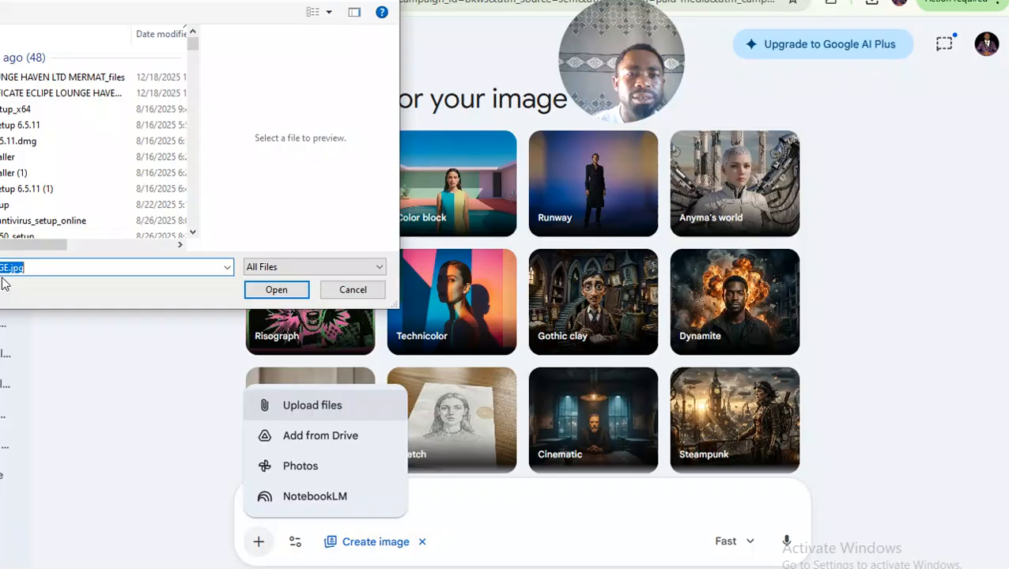
left_click(275, 290)
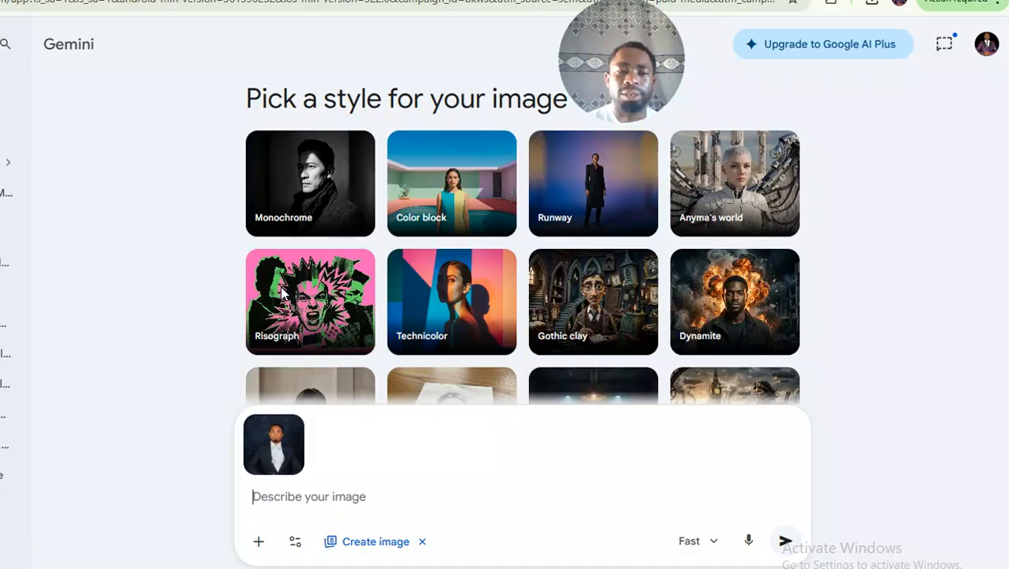
right_click(280, 497)
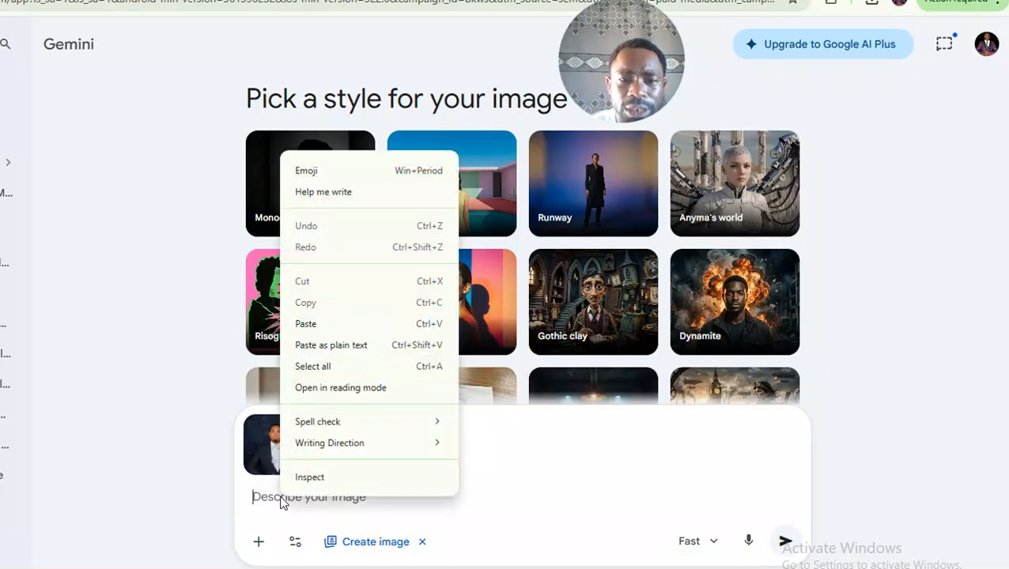
left_click(309, 324)
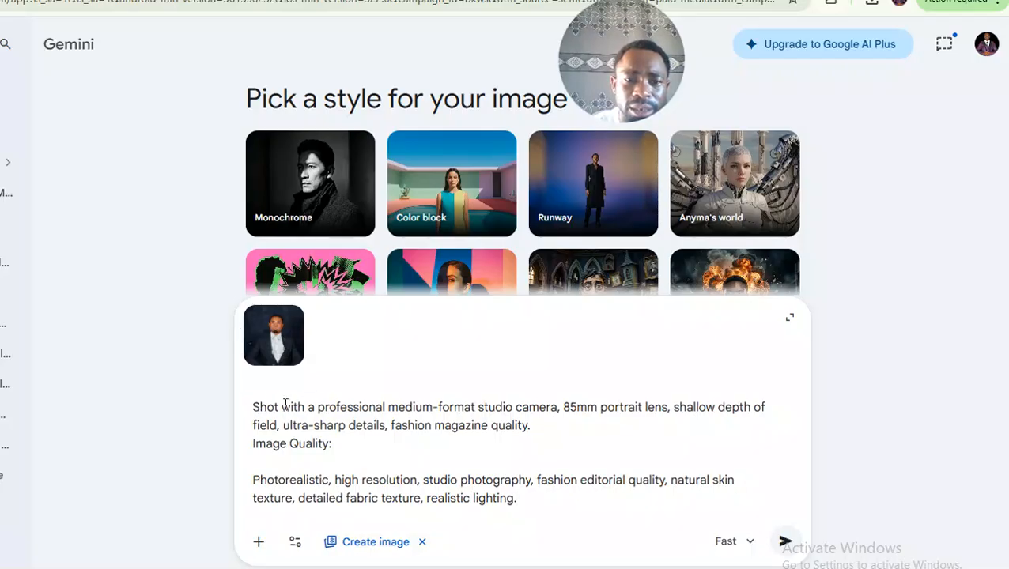
Step: Insert "USES MY FACE DO NOT ALTER ANYTHIN MY FACE SHOULD BE INTACT" before "Shot with a professional" and send the prompt
left_click(253, 407)
type("USES ")
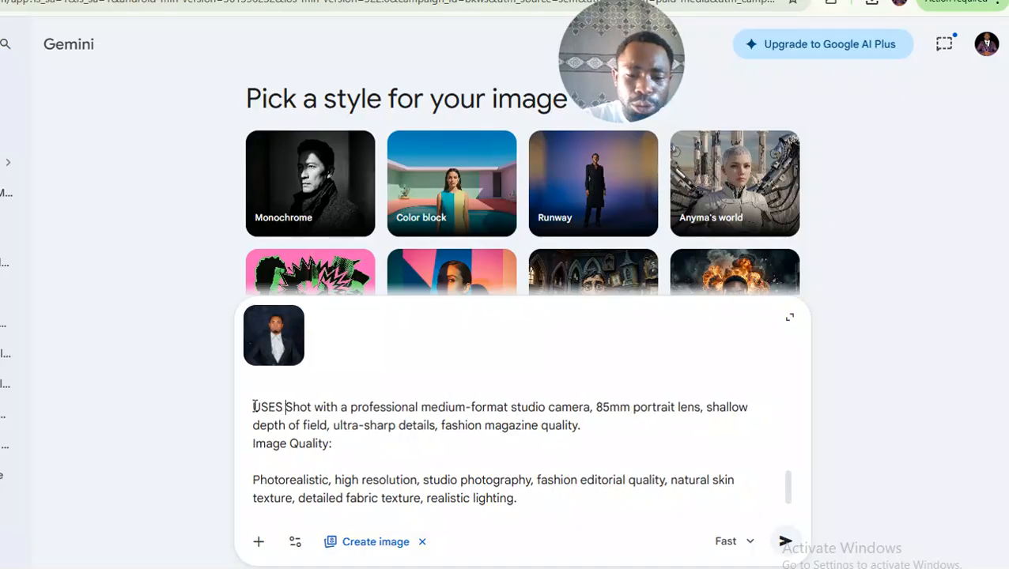
type("MY F")
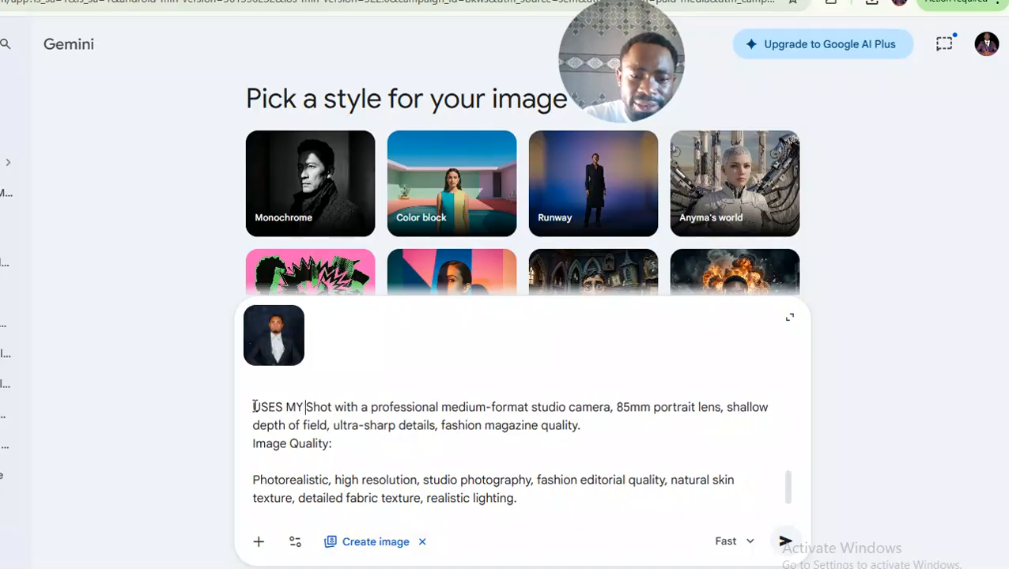
type("ACE D")
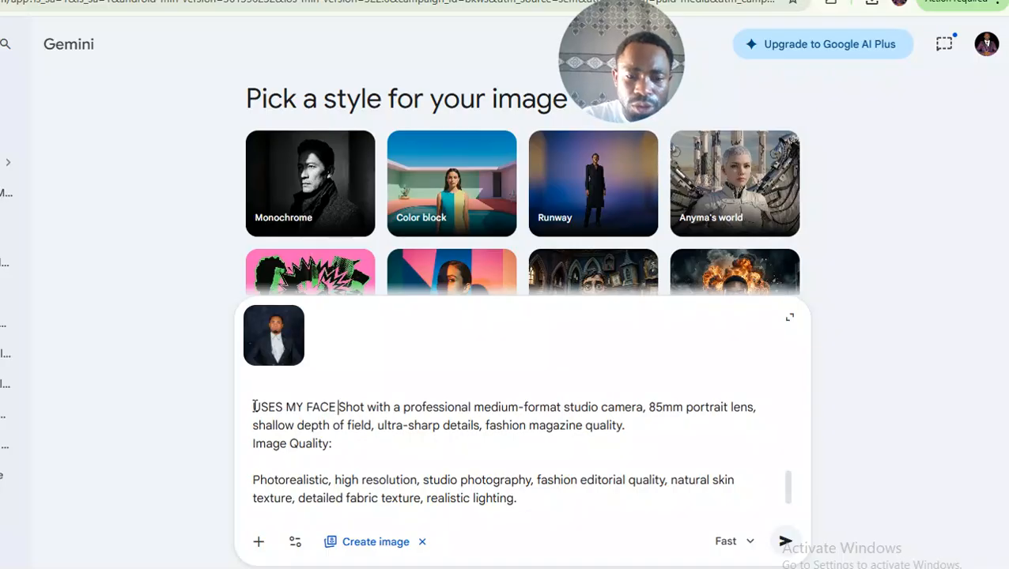
type("O NO")
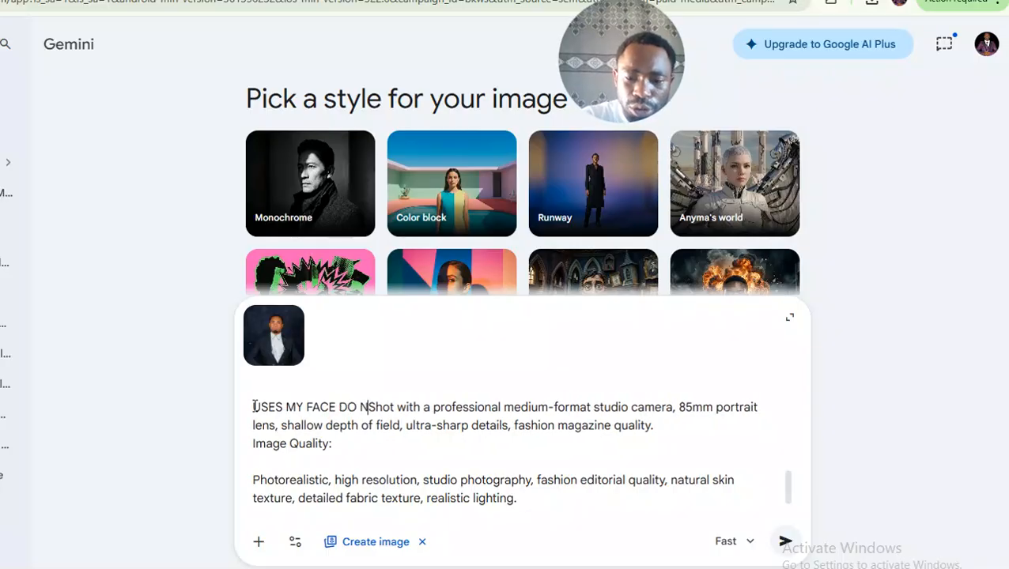
type("T ALTER")
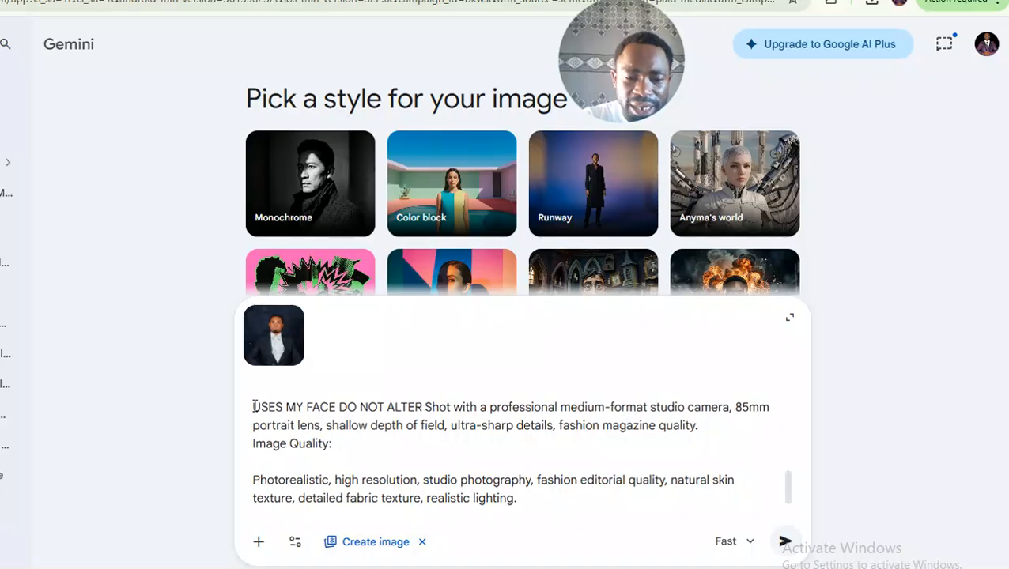
type(" ANYTHI")
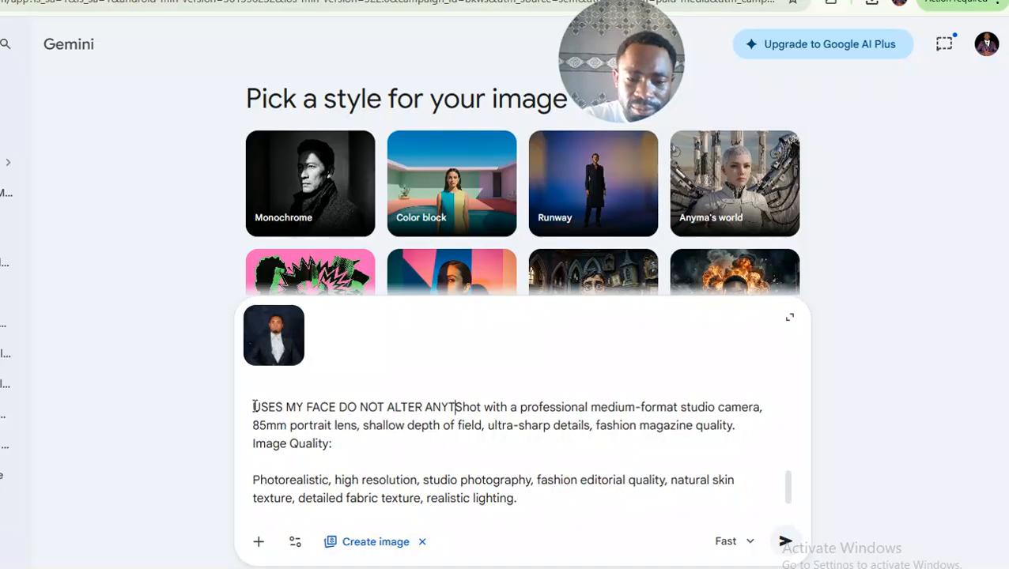
type("N ")
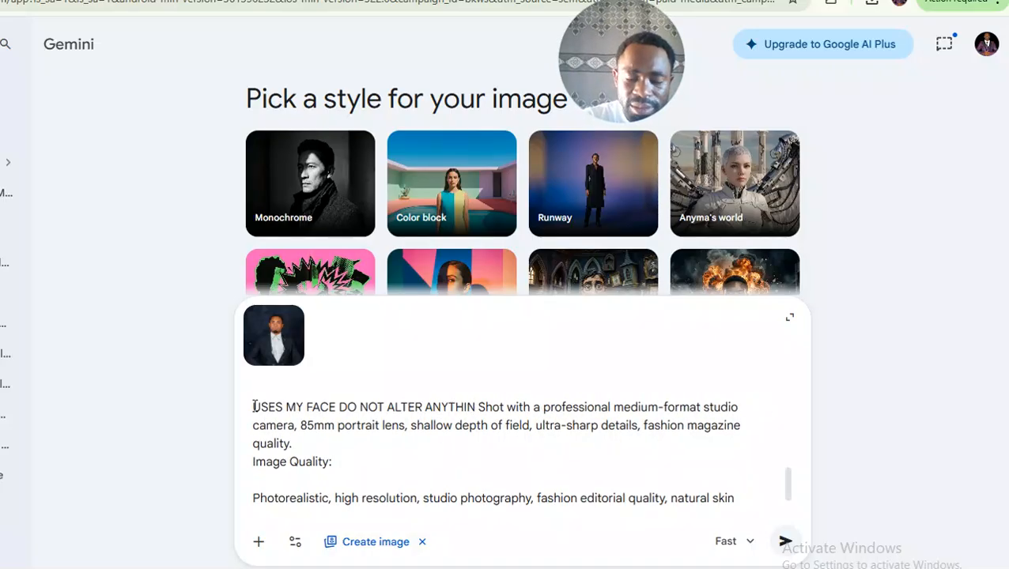
type("MY FA")
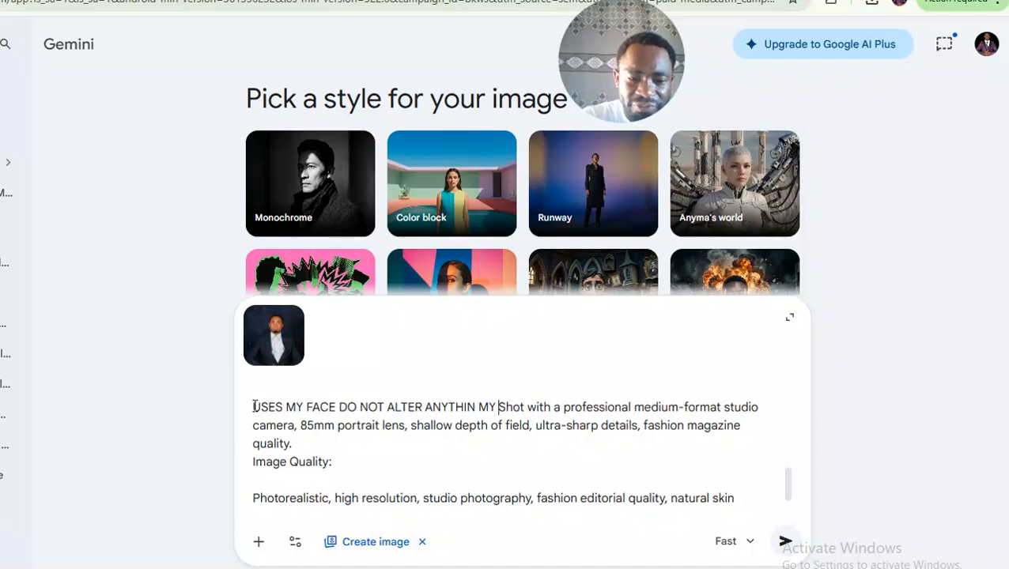
type("CE S")
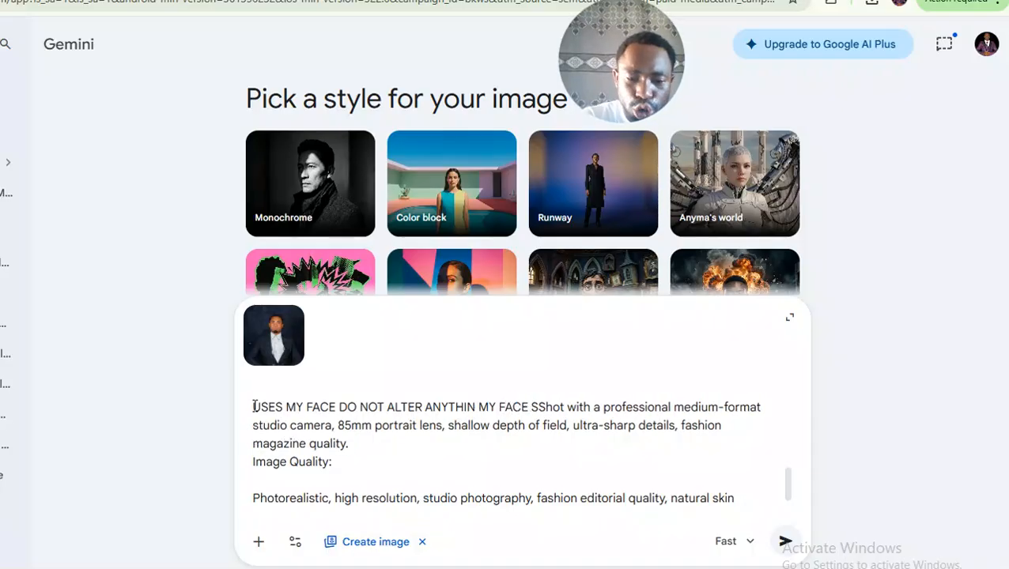
type("HOULD")
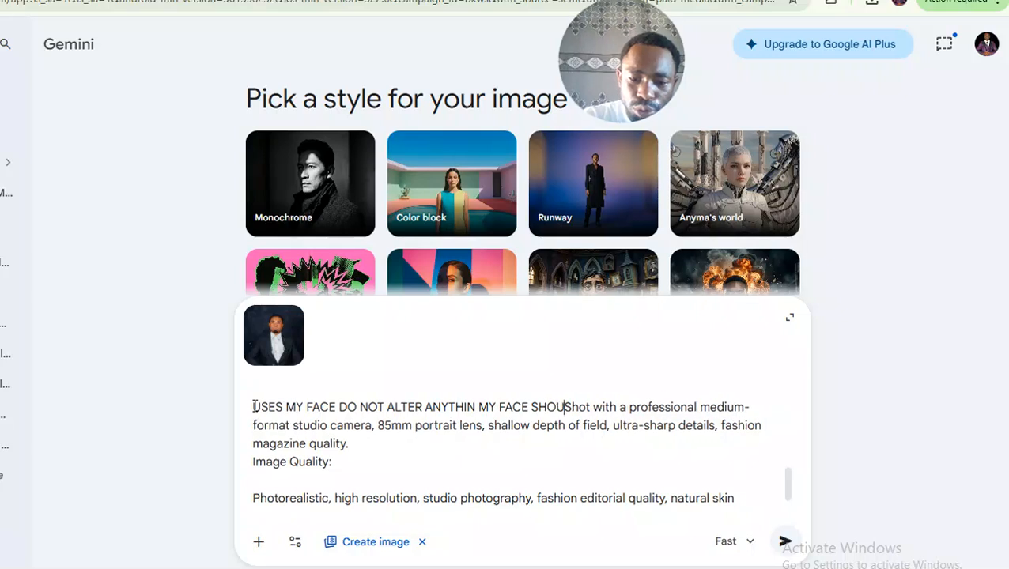
type(" BE IN")
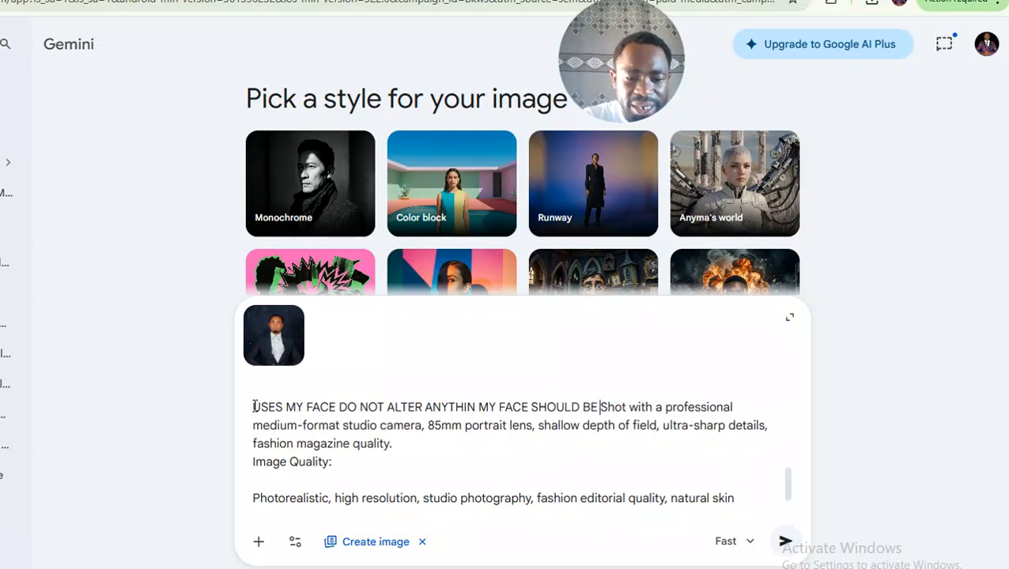
type("TACTShot")
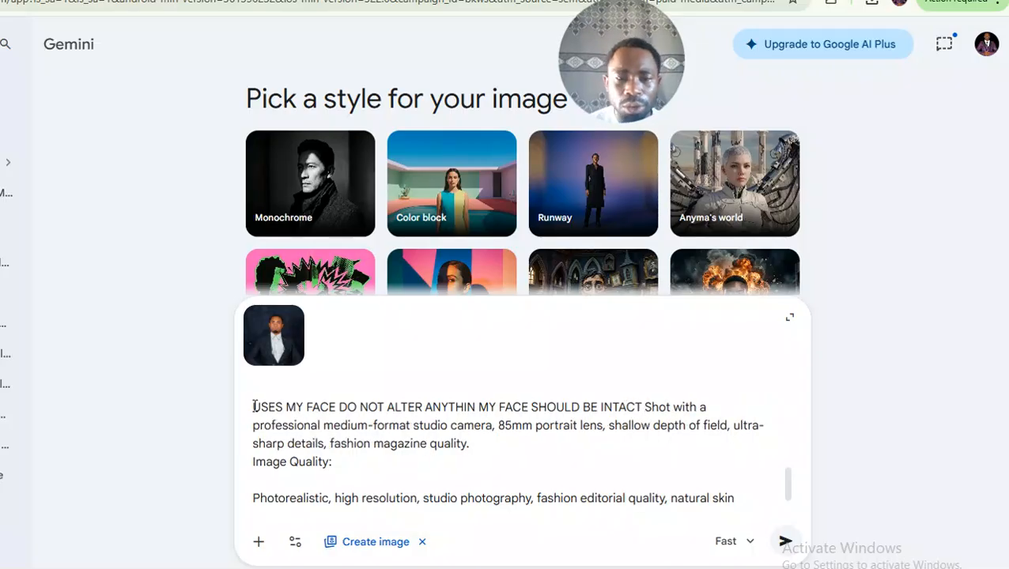
left_click(786, 540)
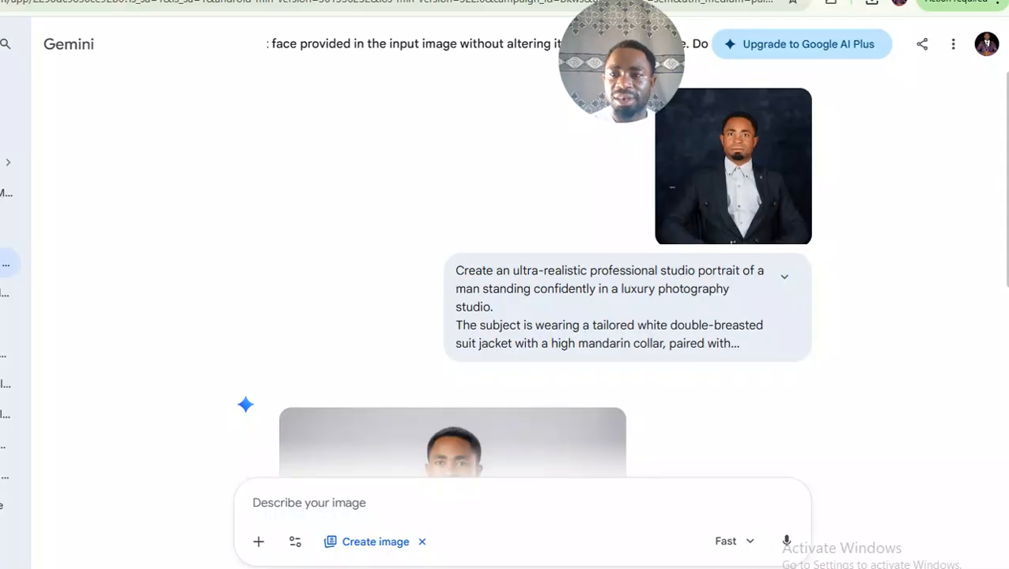
Step: Examine the generated white-suit portrait below the uploaded photo and prompt
scroll(621, 273, "down", 2)
left_click_drag(1004, 277, 936, 383)
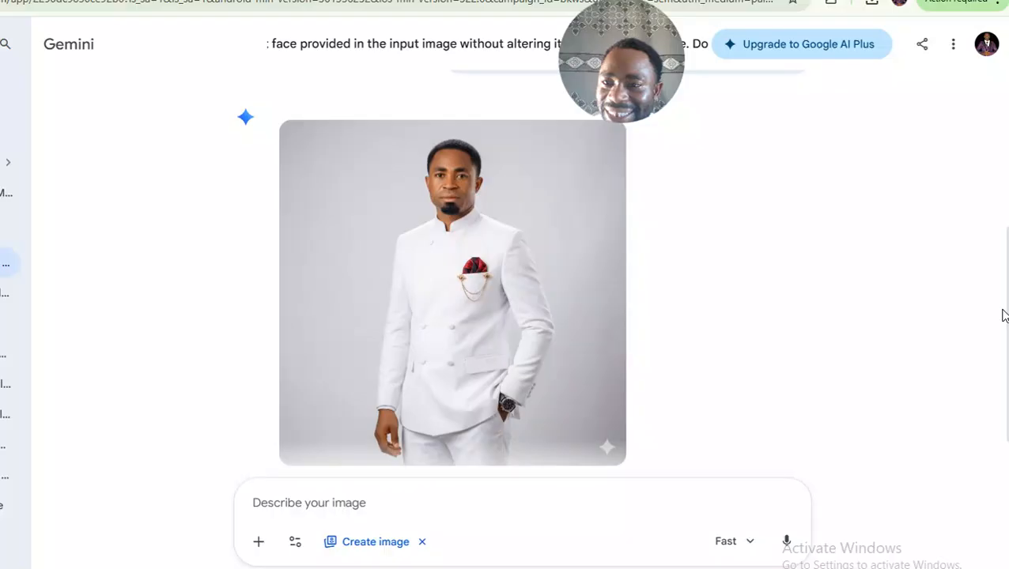
scroll(1002, 411, "down", 1)
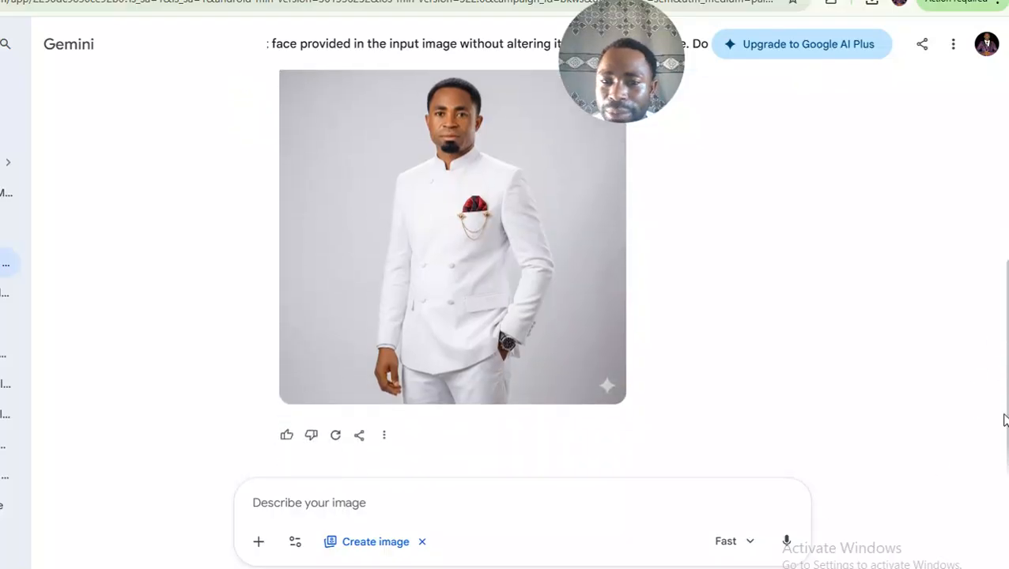
Step: Paste the portrait prompt into a follow-up message and expand the full text of the previously sent prompt
right_click(325, 502)
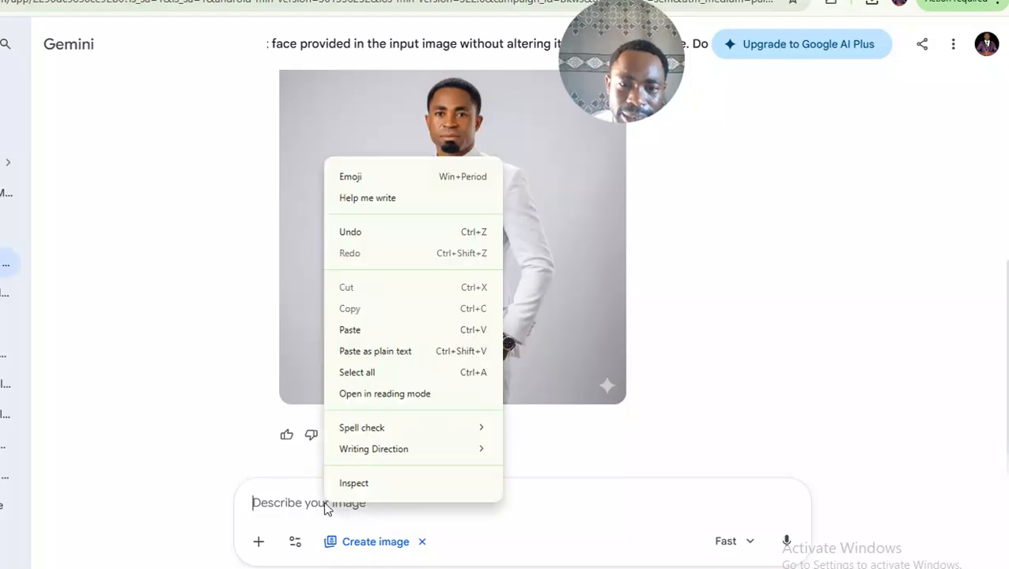
left_click(357, 336)
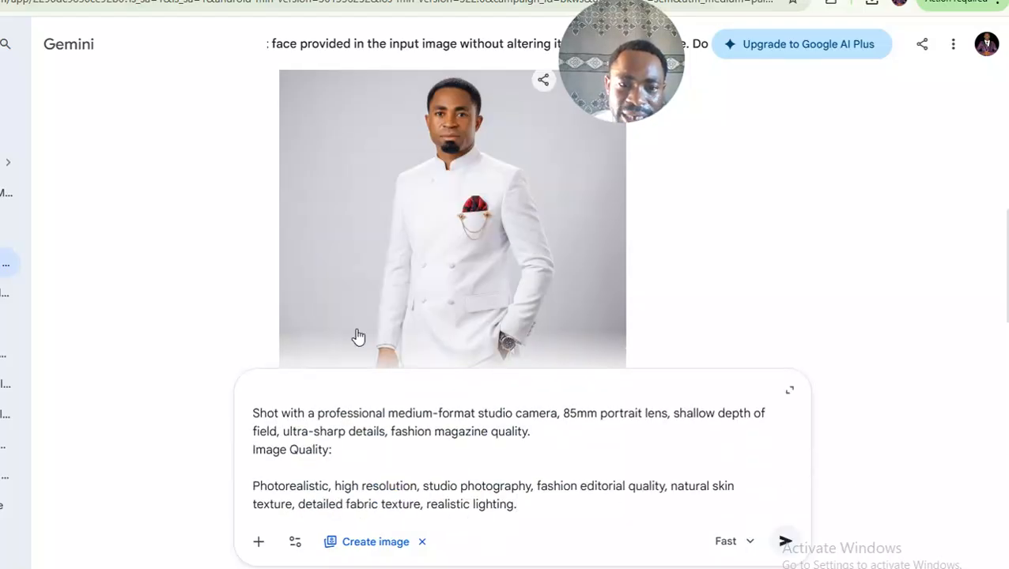
left_click_drag(1006, 304, 1001, 197)
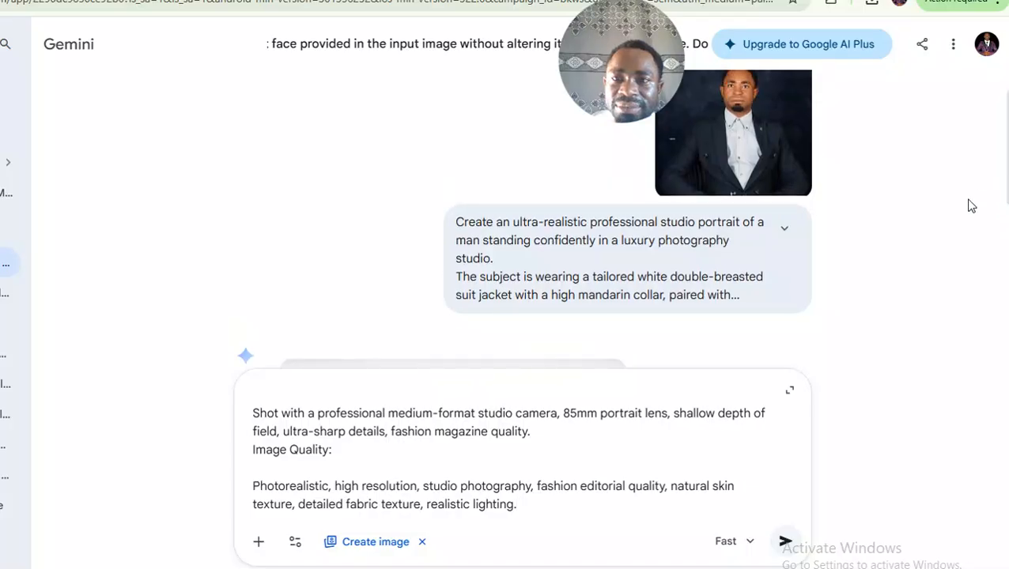
left_click(786, 232)
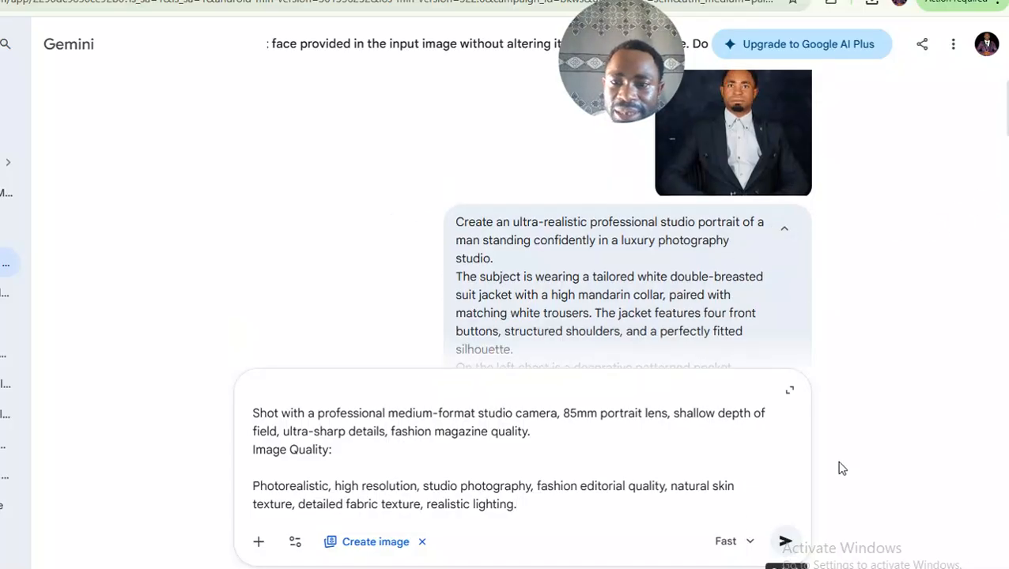
Step: Review the pasted follow-up prompt line by line, from the opening portrait description to the Image Quality section and back to its beginning
left_click(643, 465)
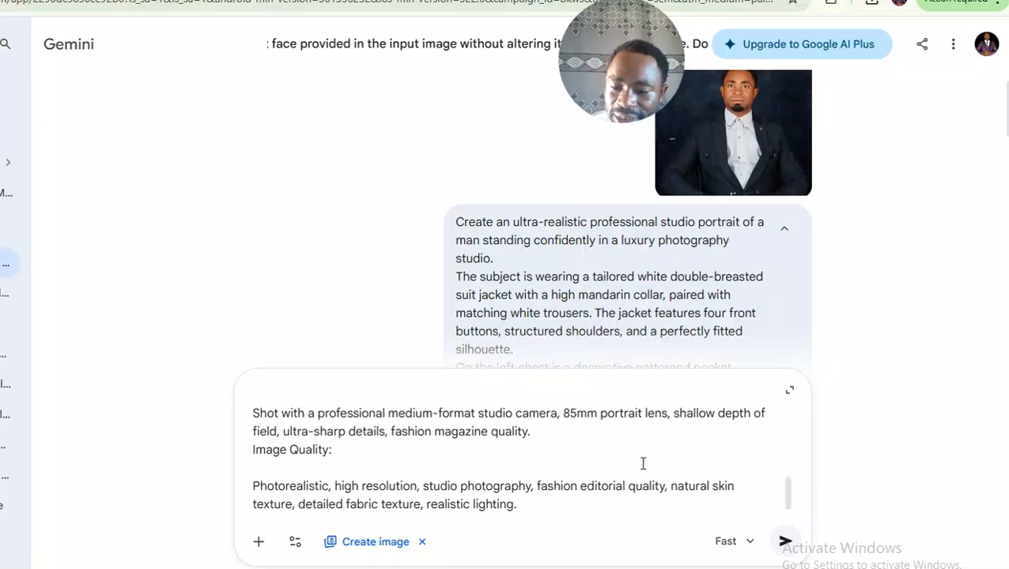
key("Up")
key("Up")
key("Up")
key("Up")
key("Up")
key("Up")
key("Up")
key("Up")
key("Up")
key("Up")
key("Up")
key("Up")
key("Up")
key("Up")
key("Up")
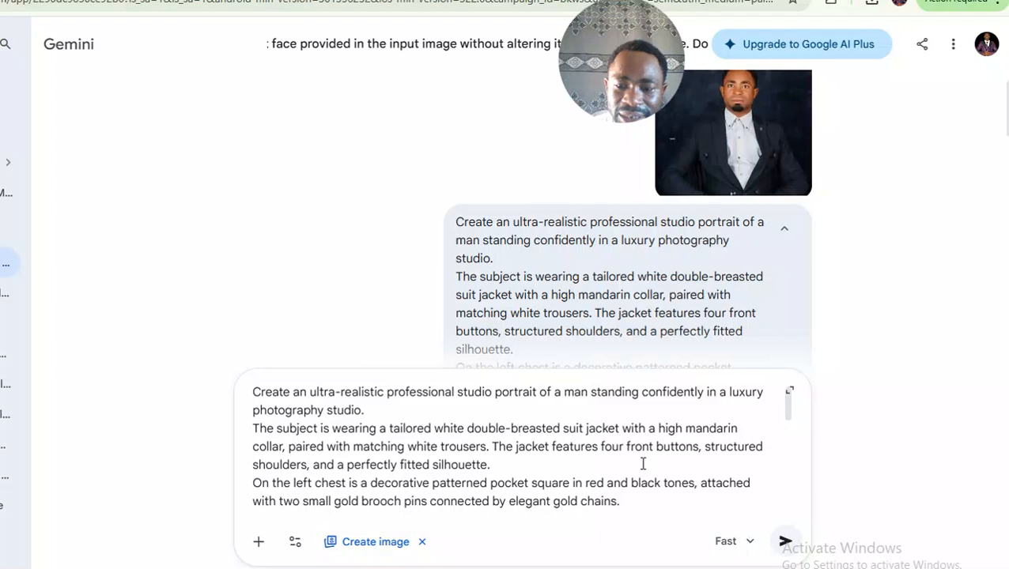
key("Down")
key("Down")
key("Down")
key("Down")
key("Down")
key("Down")
key("Down")
key("Down")
key("Down")
key("Down")
key("Down")
key("Down")
key("Down")
key("Down")
key("Down")
key("Down")
key("Down")
key("Down")
key("Down")
key("Down")
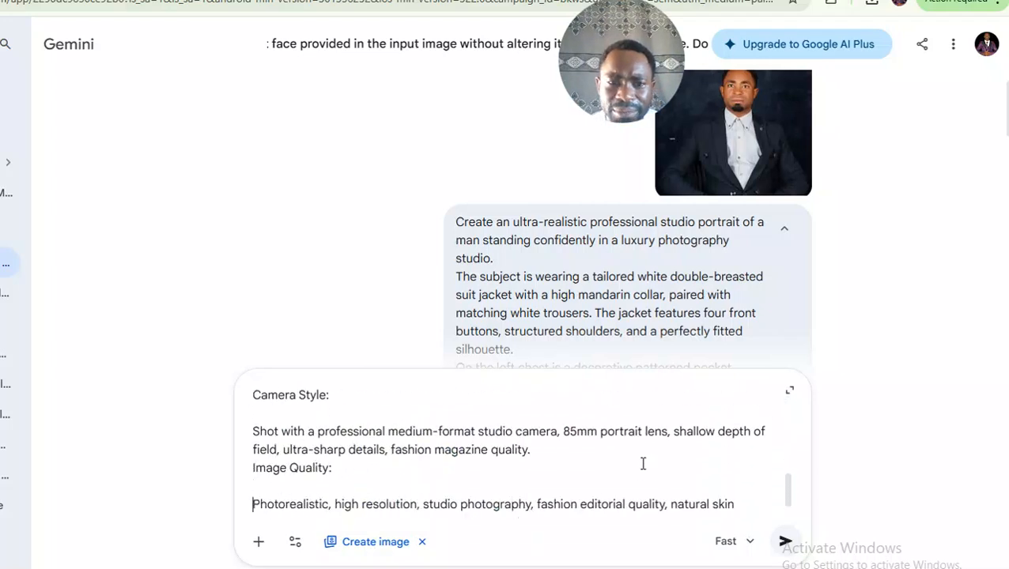
key("Up")
key("Up")
key("Up")
key("Up")
key("Up")
key("Up")
key("Up")
key("Up")
key("Up")
key("Up")
key("Up")
key("Up")
key("Up")
key("Up")
key("Up")
key("Up")
key("Up")
key("Up")
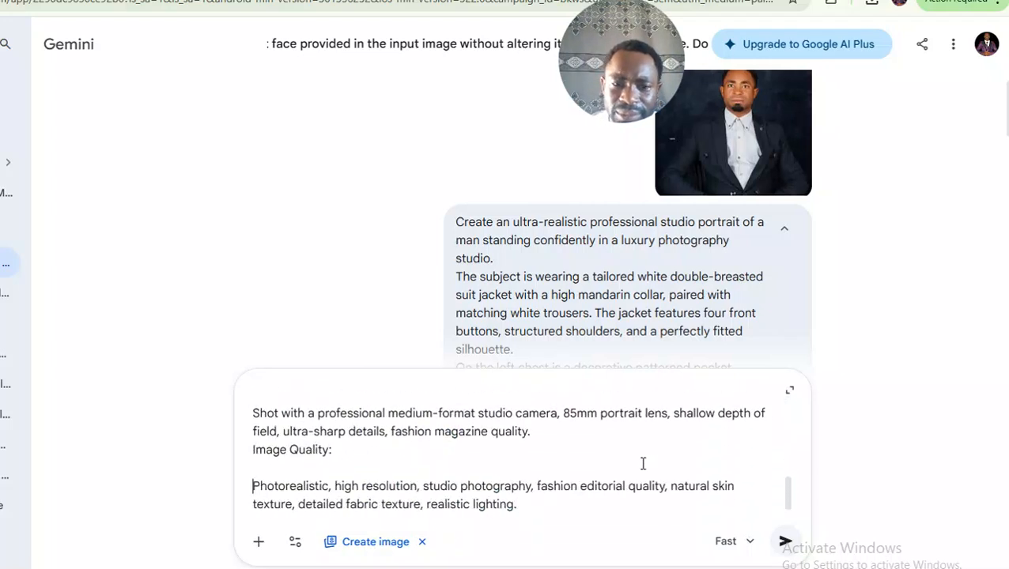
key("Up")
key("Up")
key("Up")
key("Up")
key("Up")
key("Up")
key("Up")
key("Up")
key("Up")
key("Up")
key("Up")
key("Up")
key("Up")
key("Up")
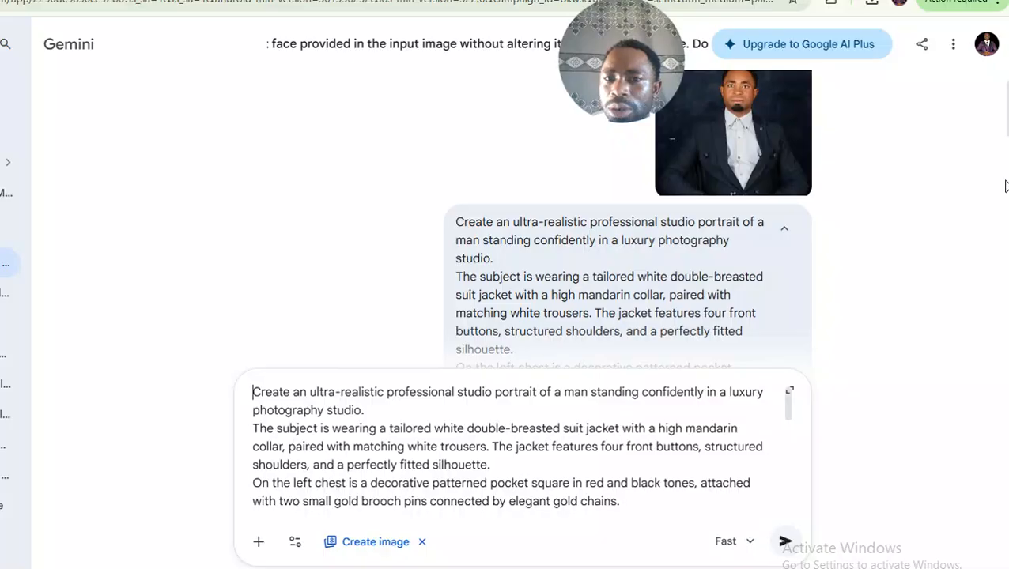
Step: Begin the follow-up prompt with "USE THE IMAGE SENT TO" ahead of "Create an ultra-realistic professional studio portrait"
scroll(1005, 185, "down", 8)
left_click_drag(1005, 265, 1004, 333)
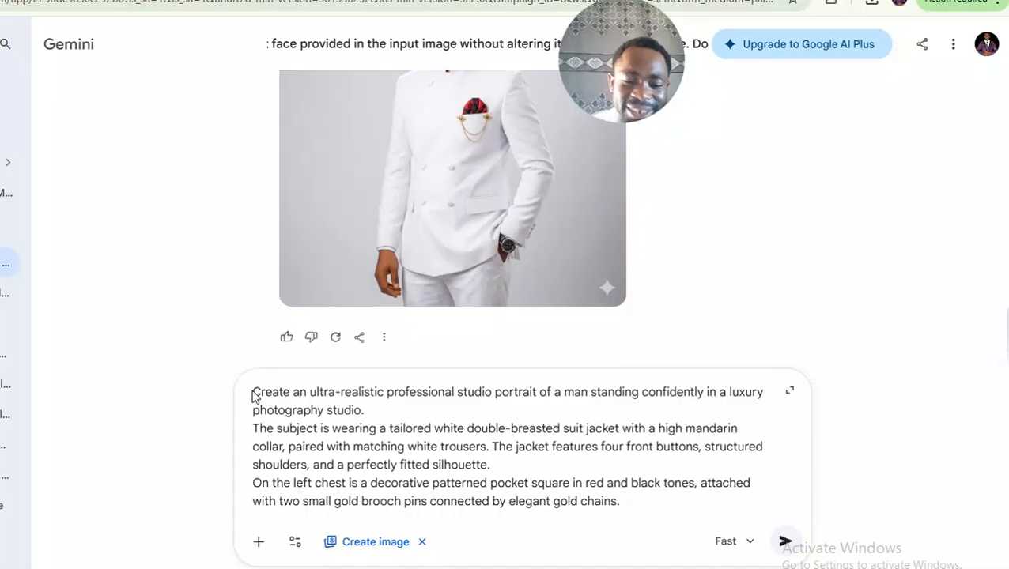
type("US")
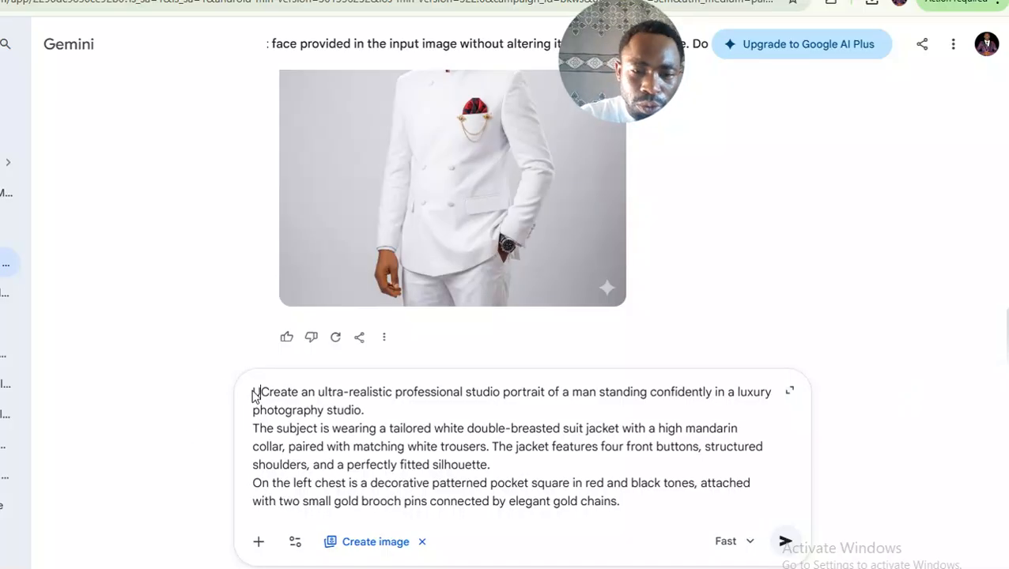
type("E THE")
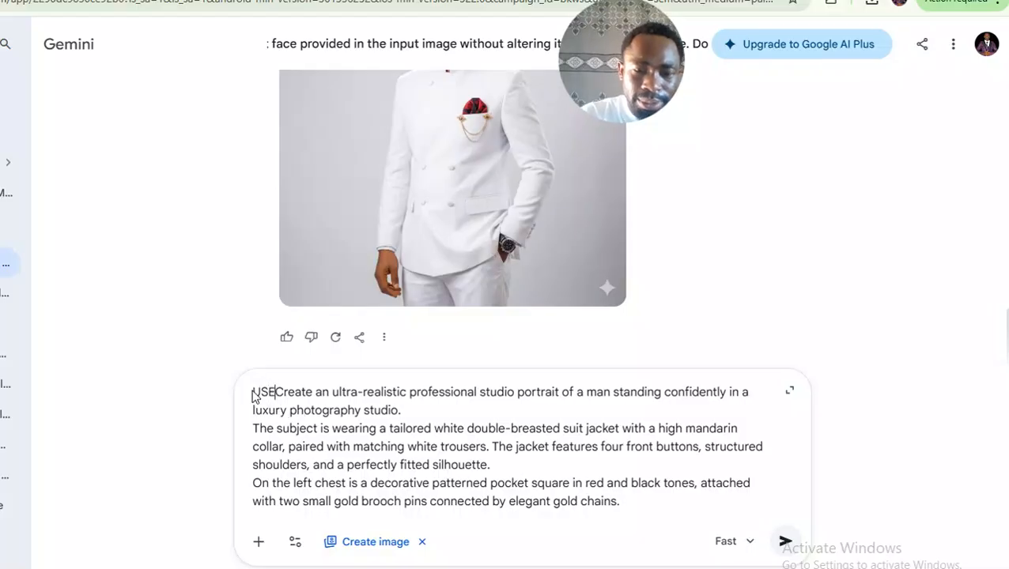
type(" IMAGE")
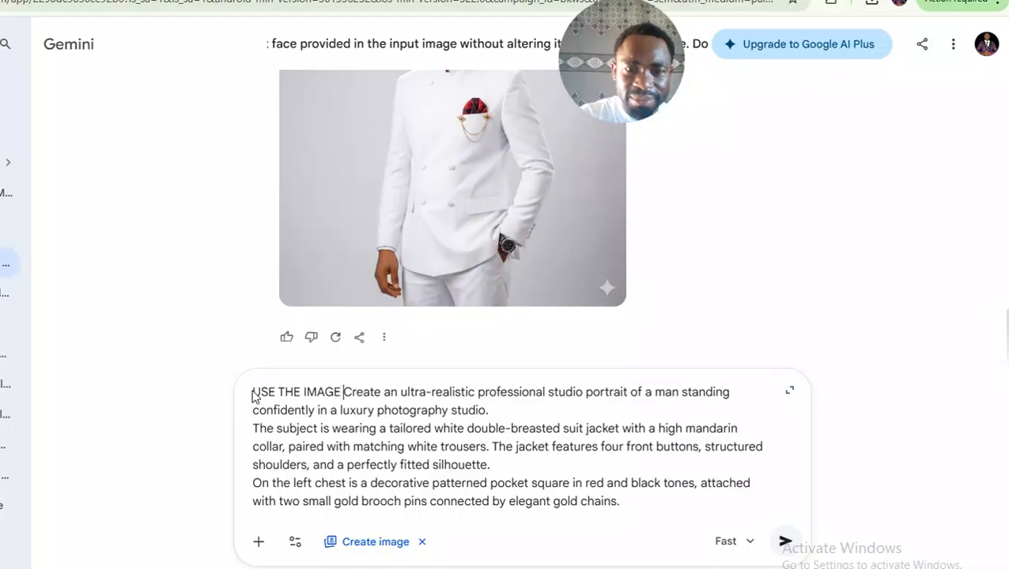
type(" I")
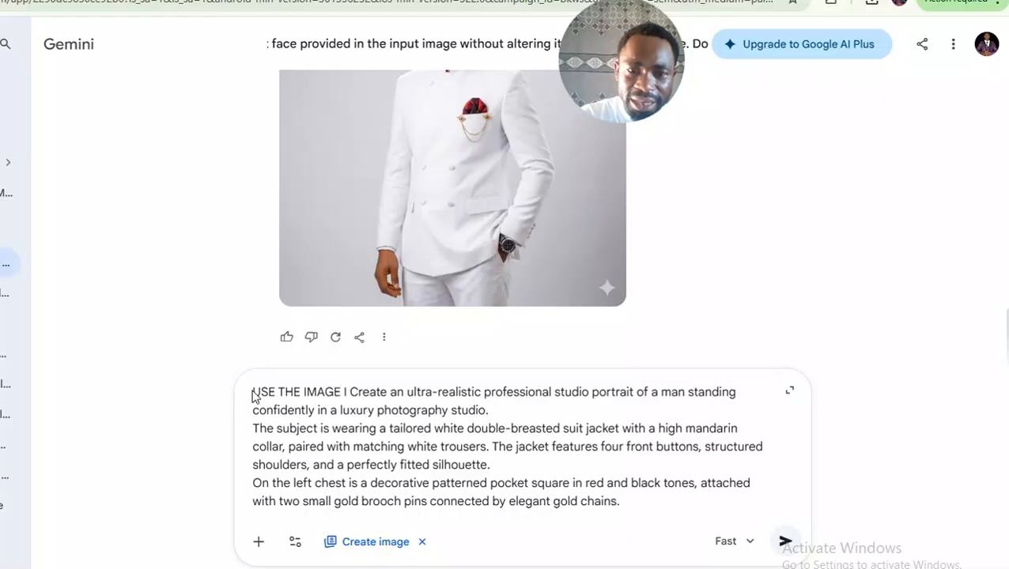
type(" SENT")
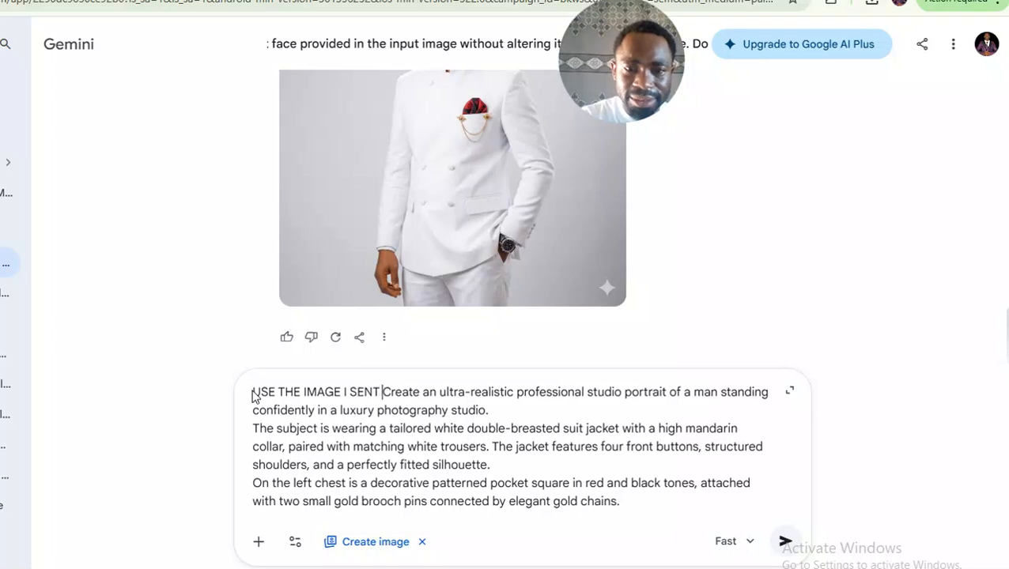
key("BackSpace")
key("BackSpace")
key("BackSpace")
key("BackSpace")
key("BackSpace")
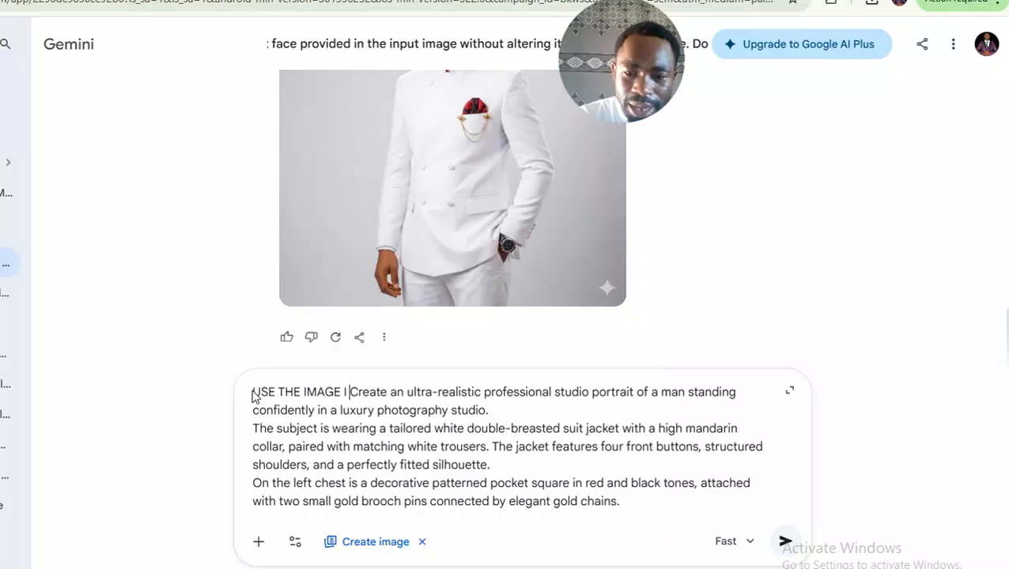
key("BackSpace")
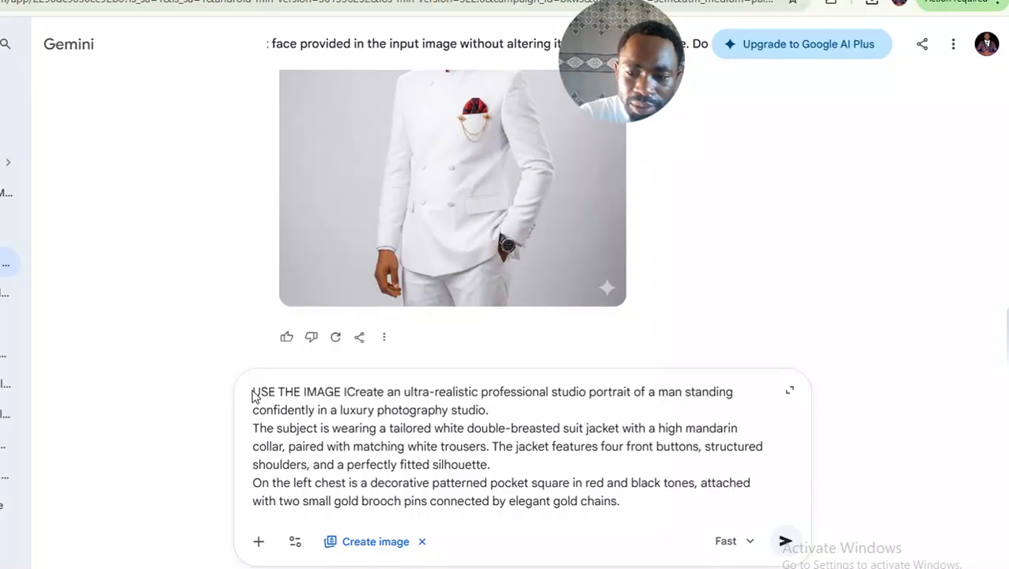
key("BackSpace")
type("SENT Y")
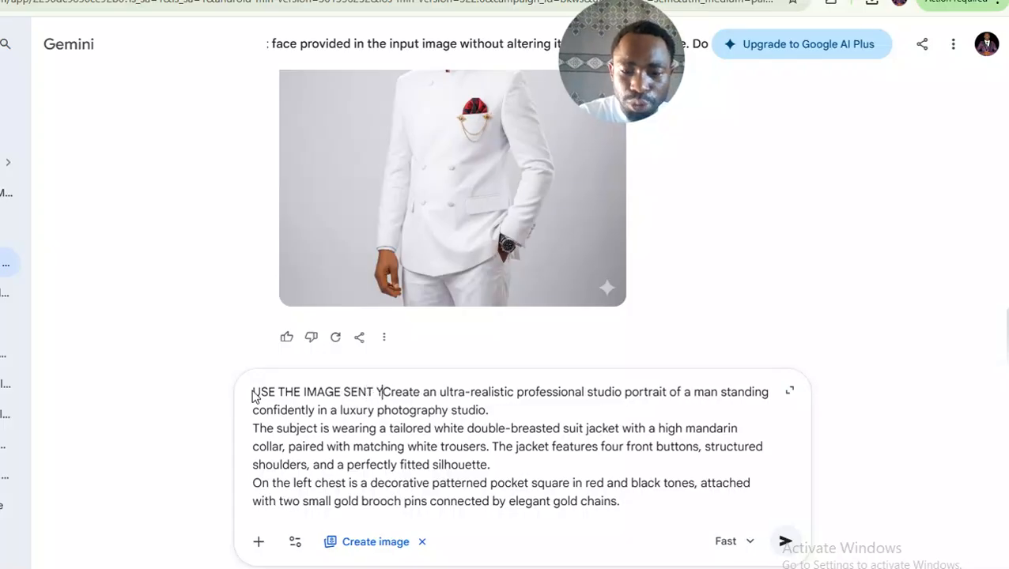
type("O")
key("BackSpace")
key("BackSpace")
key("BackSpace")
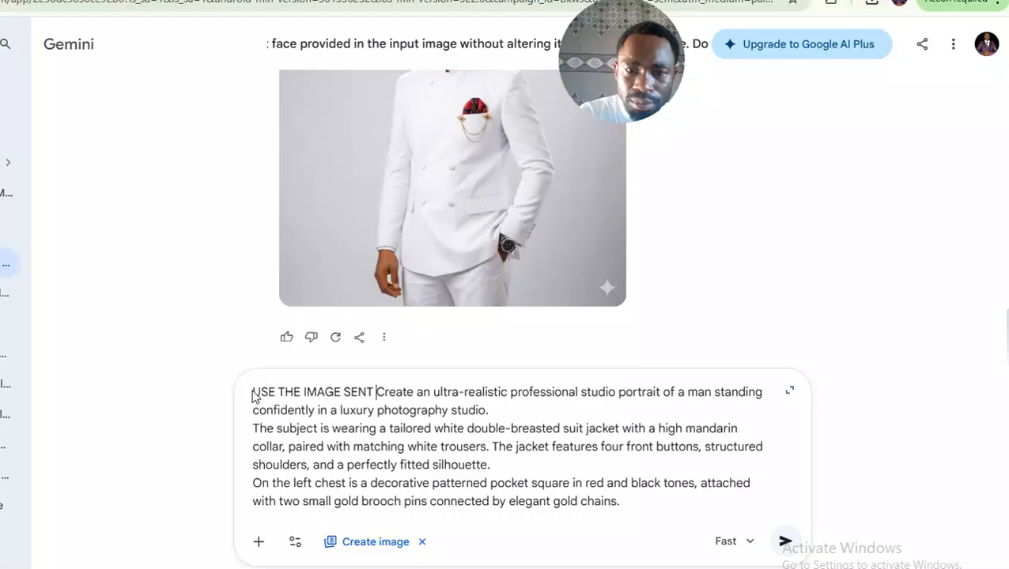
type("TO ")
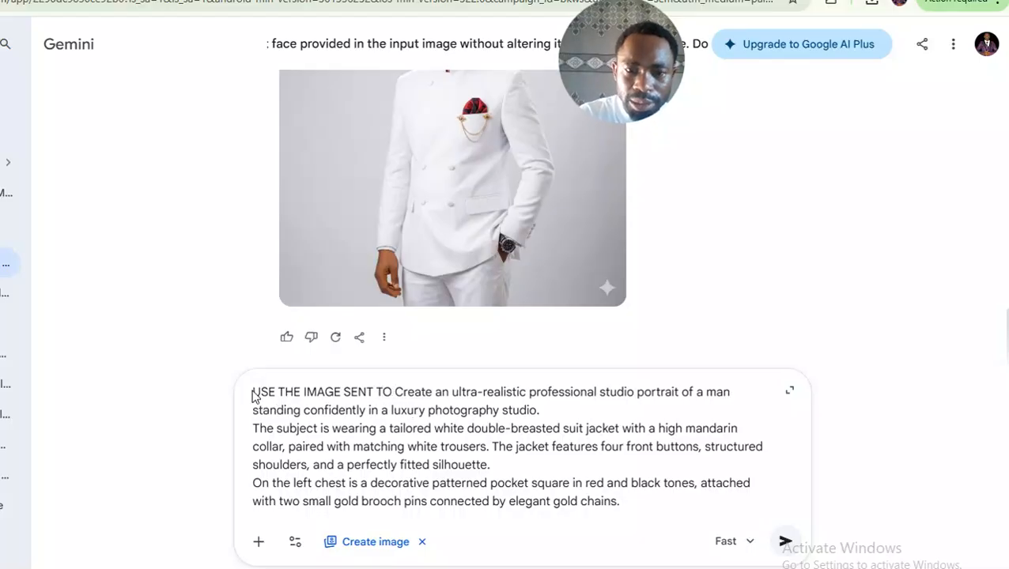
Step: Extend the prompt's opening instruction with "YOU DO NOT ALTER ANYTJHING USE THE EXACT FACE" before "Create an ultra-realistic"
type("Y")
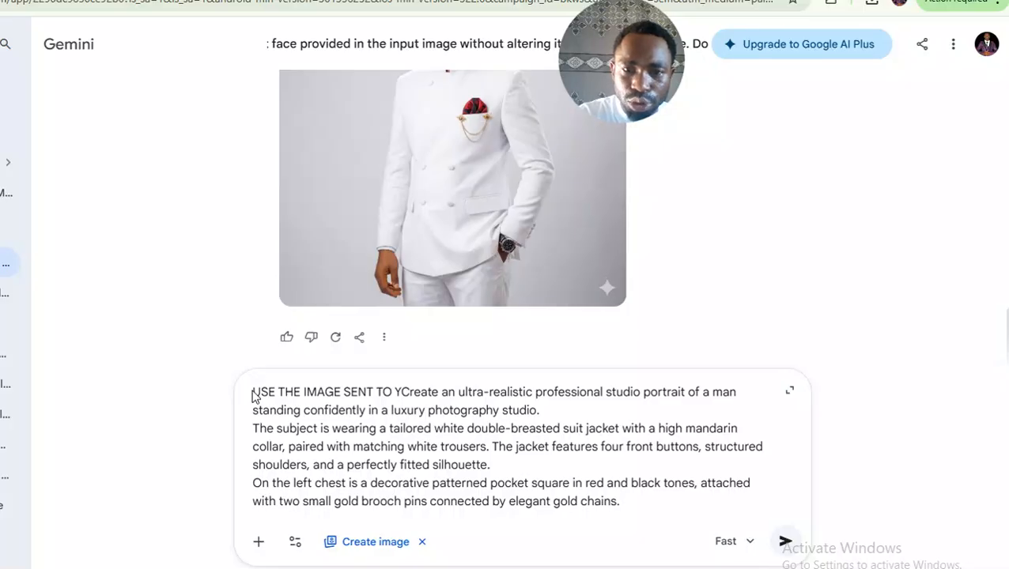
type("OU DO NO")
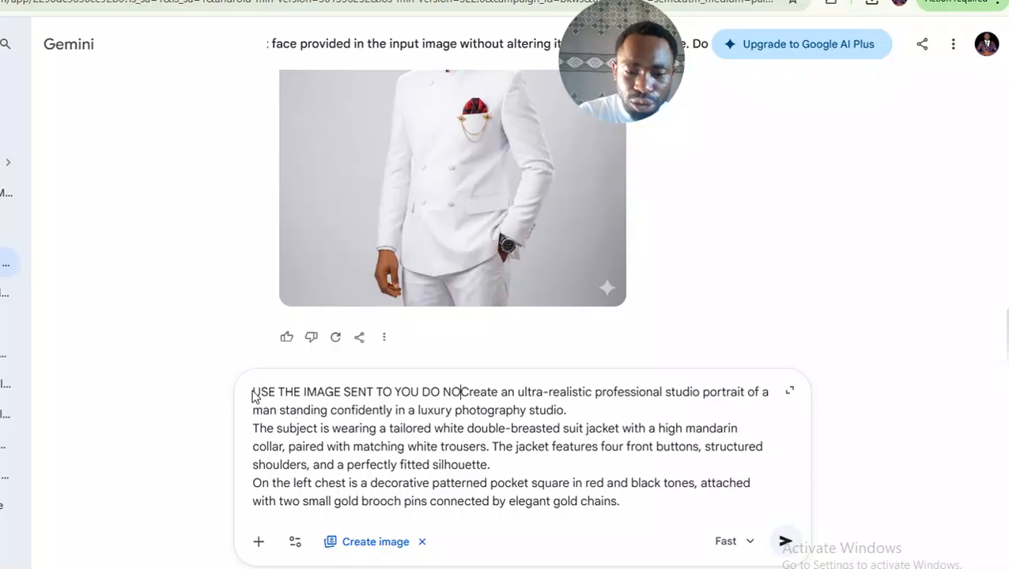
type("T ALTER ")
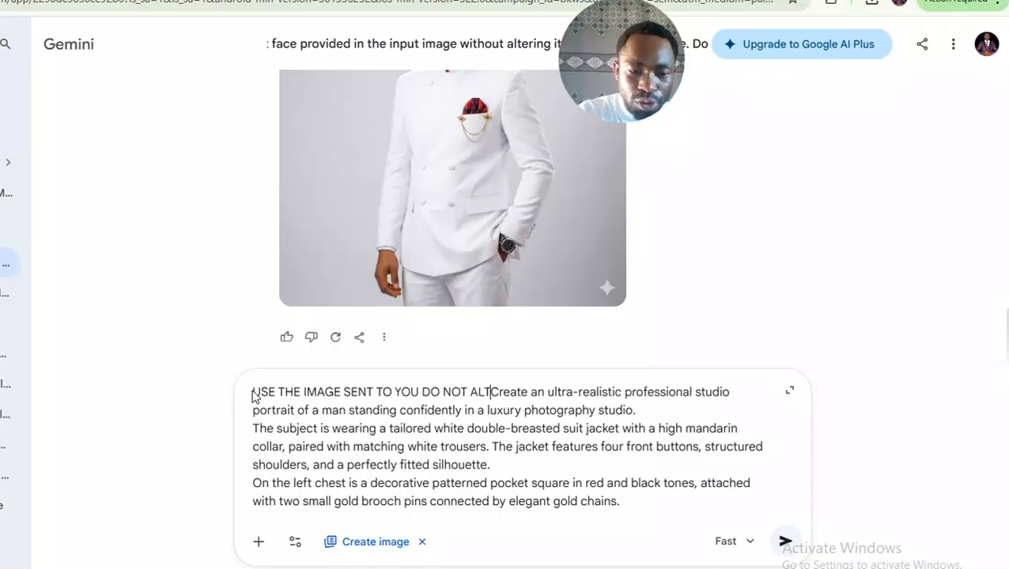
type("ANYTJHIN")
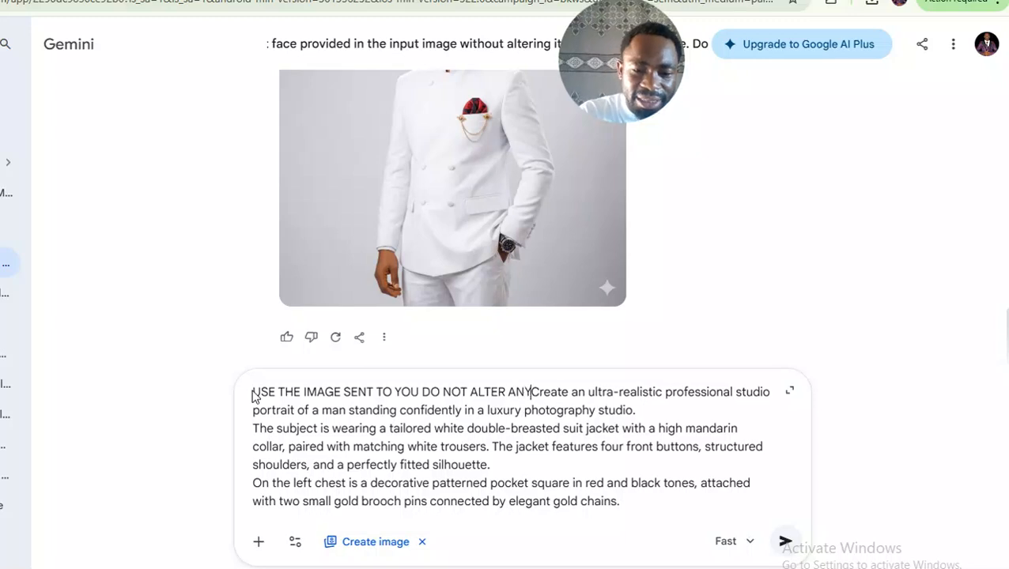
type("G ")
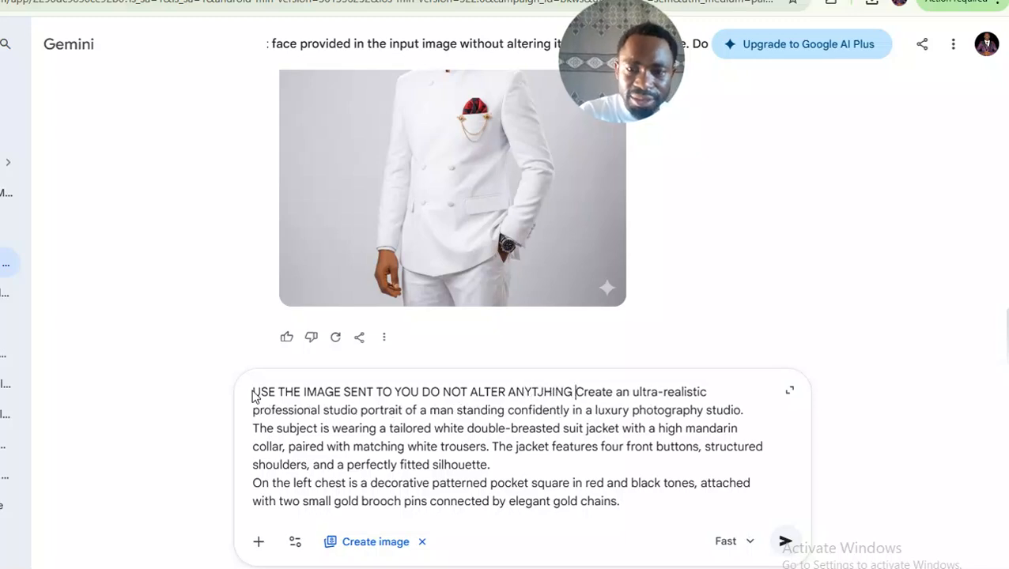
type("USE T")
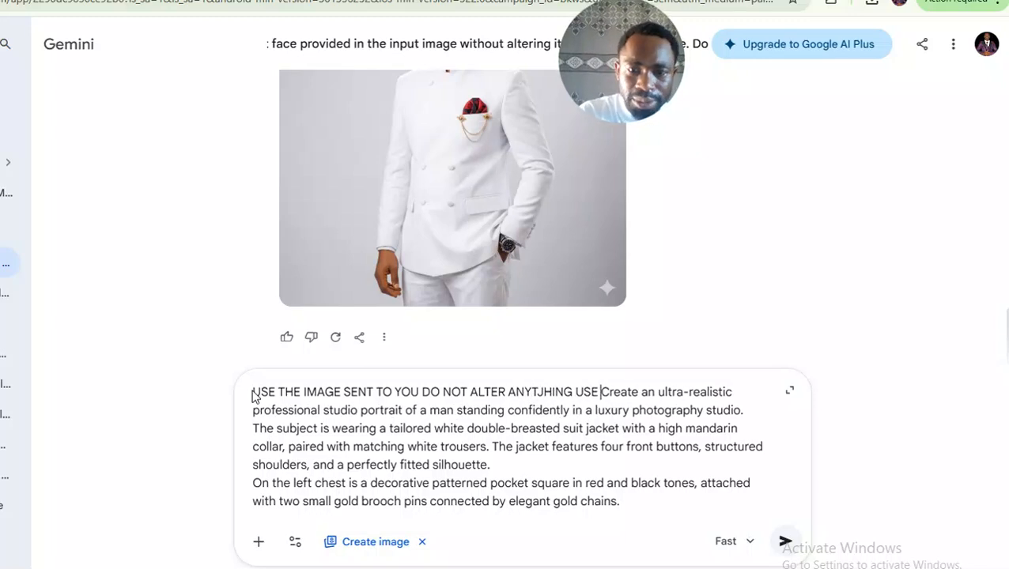
type("HE")
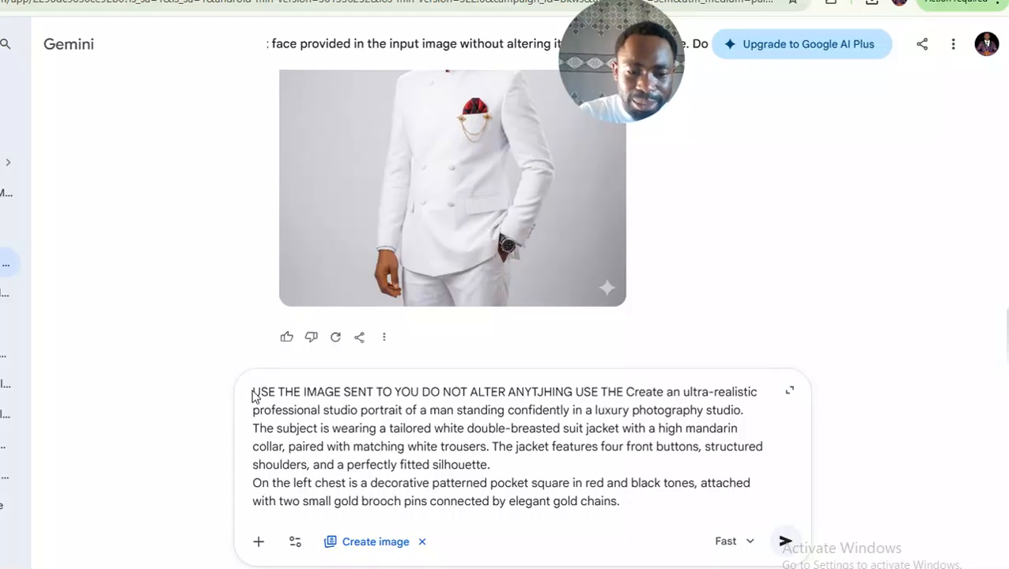
type(" EXACY")
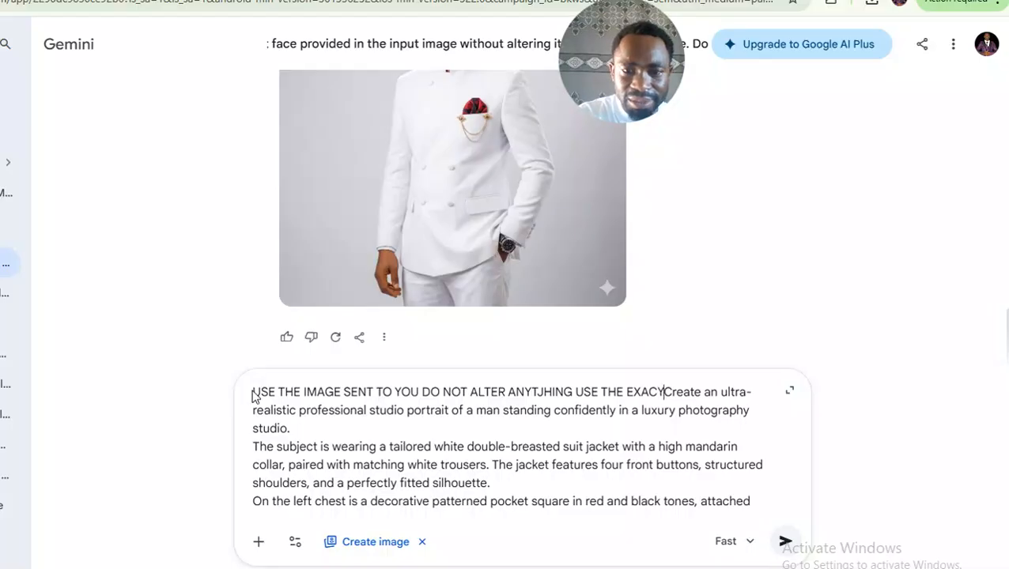
key("BackSpace")
type("T FACE")
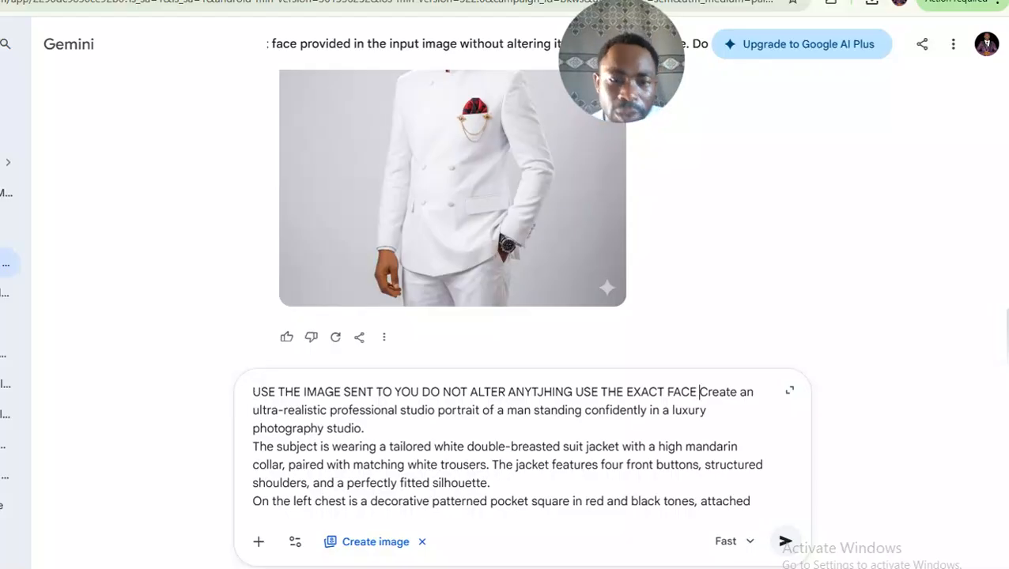
Step: Upload the photo of the seated man in the black patterned outfit from the computer and send it with the prompt
left_click(259, 546)
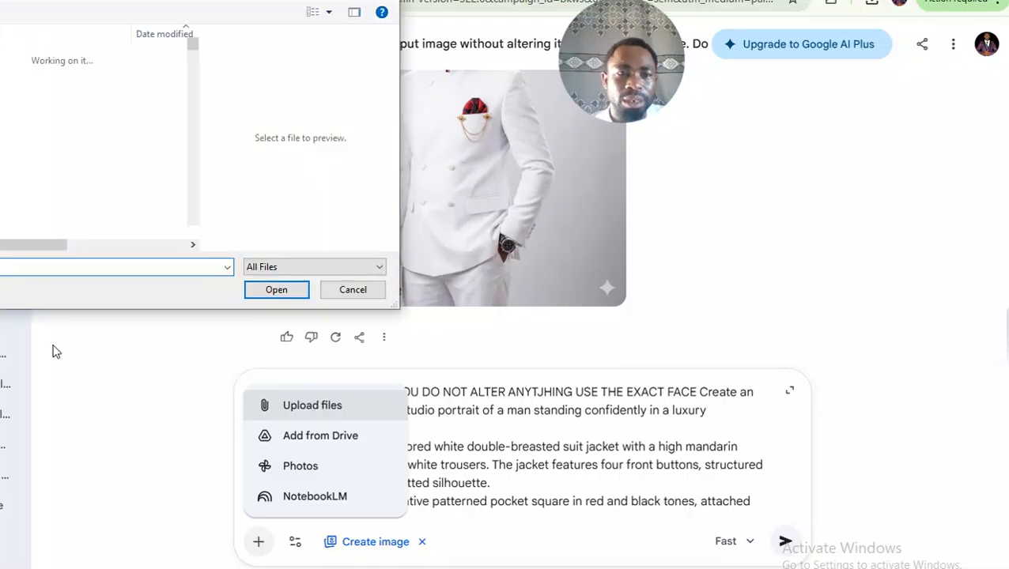
left_click(29, 266)
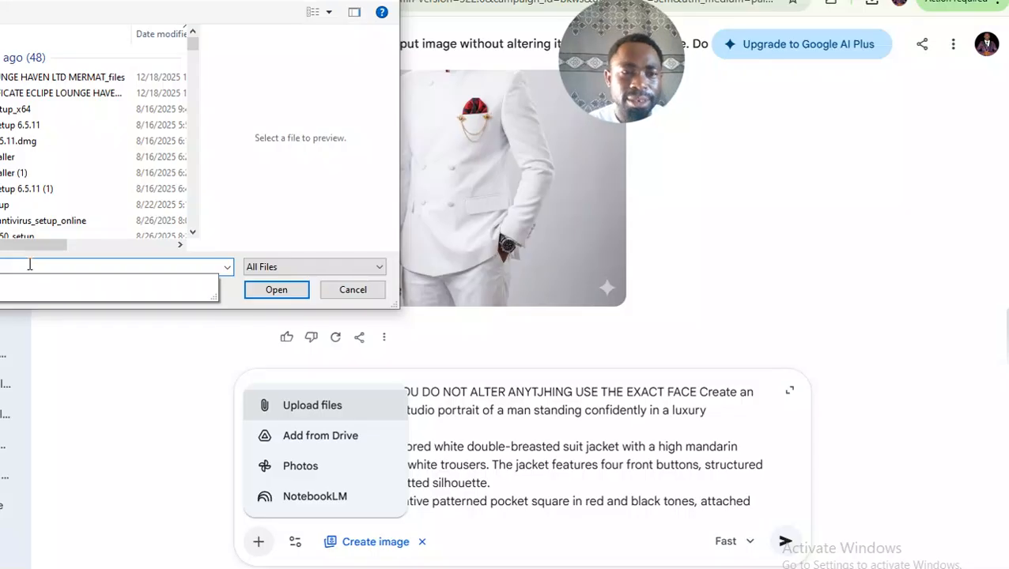
key("Down")
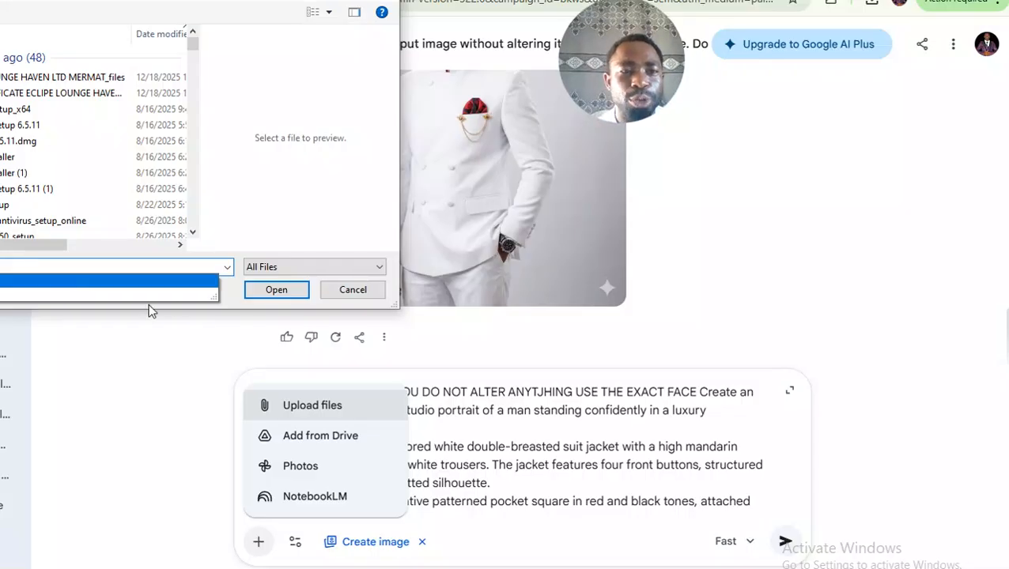
left_click(289, 294)
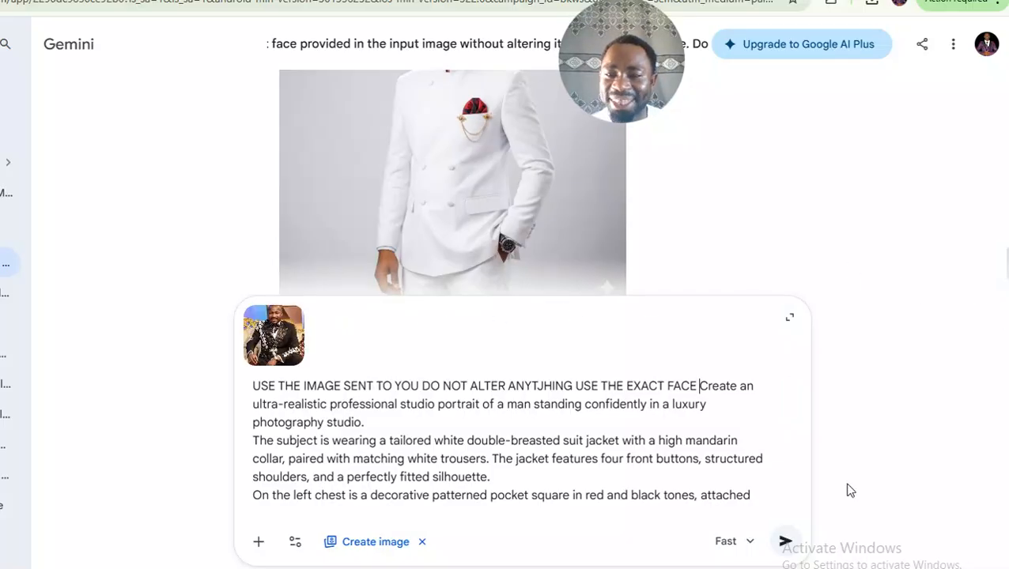
left_click(785, 542)
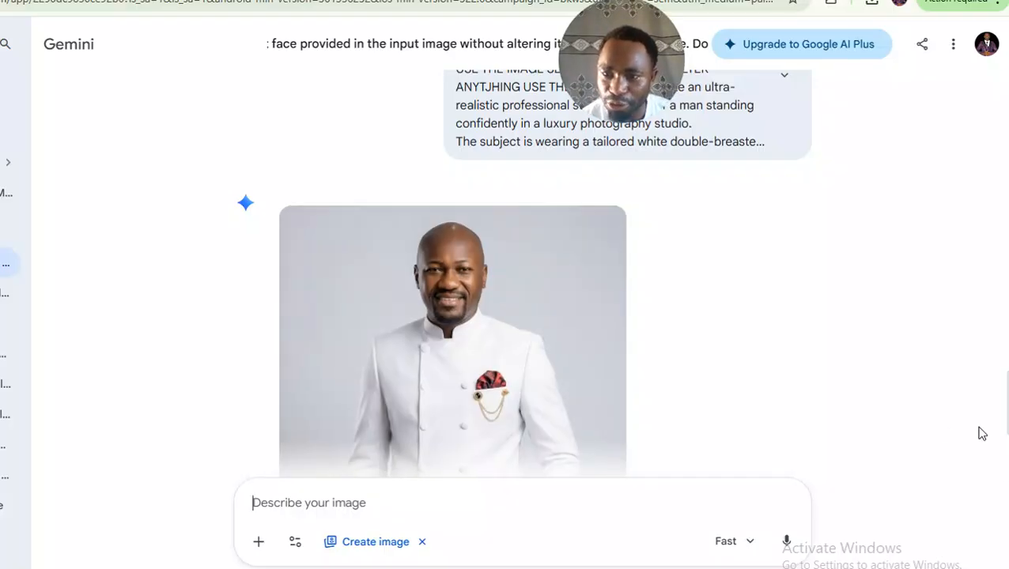
Step: Examine the newly generated white-suit portrait from head to trousers, together with the prompt above it
scroll(1005, 408, "up", 3)
scroll(1004, 407, "down", 4)
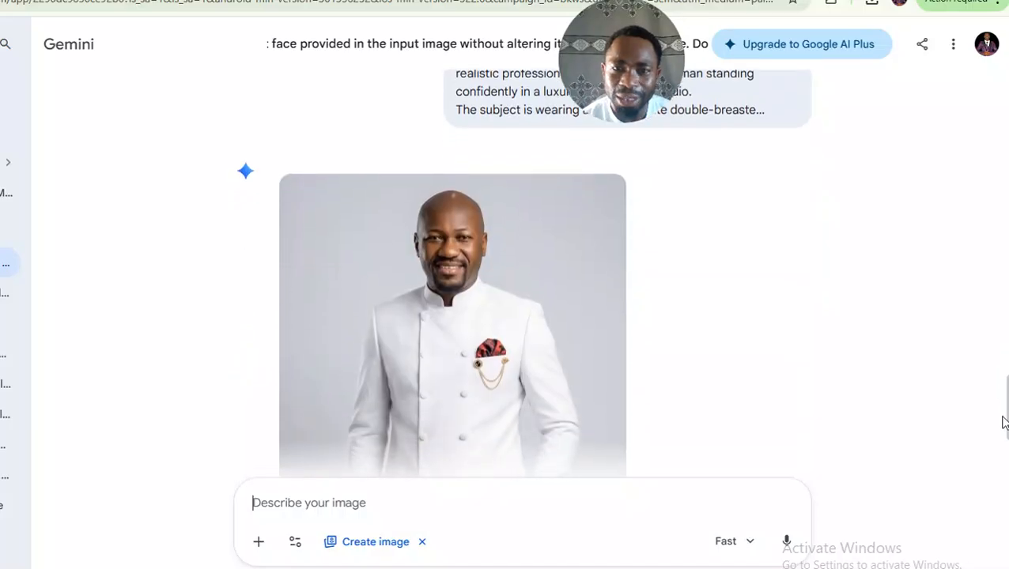
scroll(1004, 427, "down", 3)
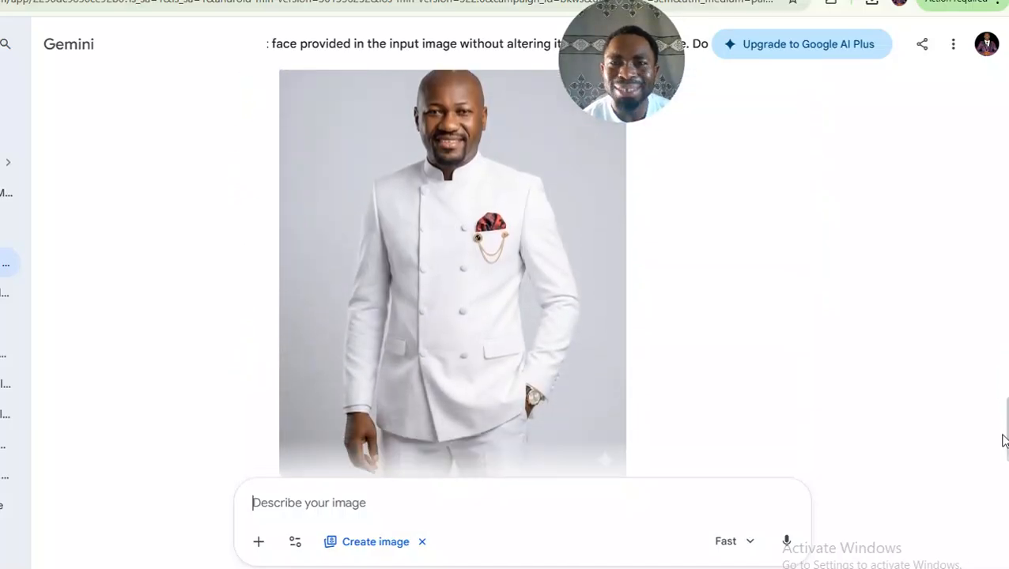
left_click_drag(1005, 439, 898, 399)
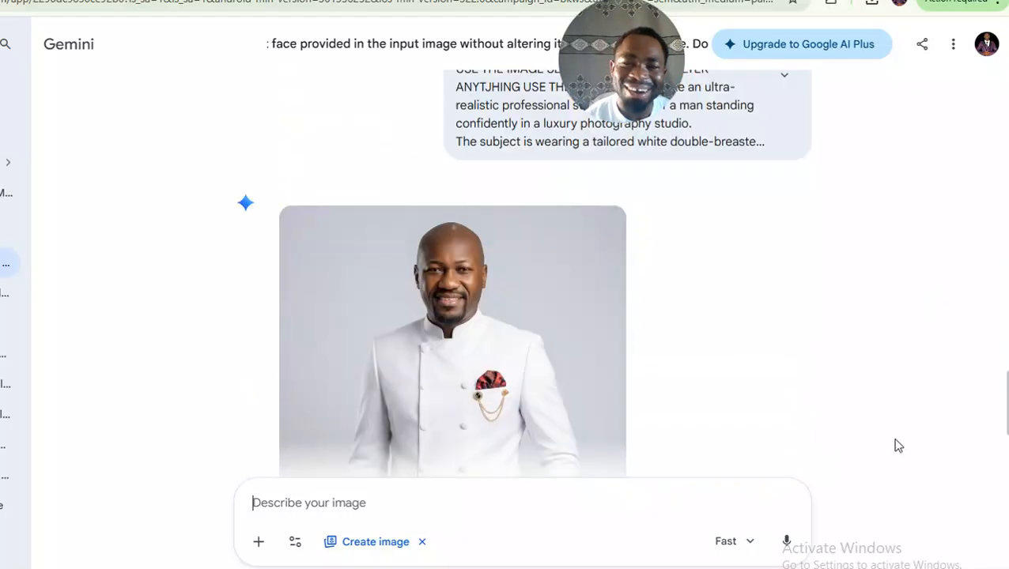
scroll(898, 446, "down", 1)
scroll(914, 412, "up", 1)
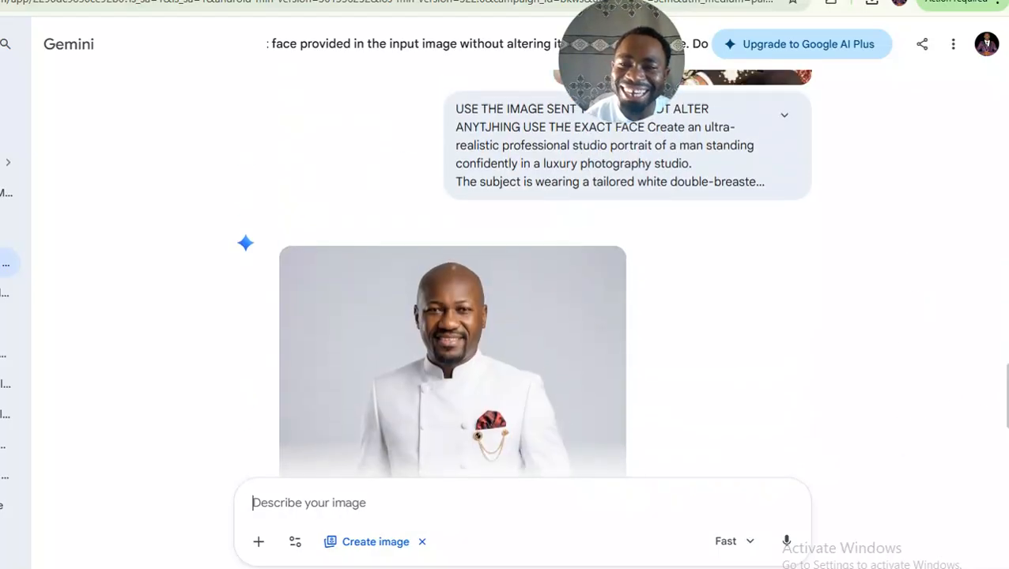
Step: Go back to the first generated white-suit portrait and review it alongside the Camera Style and Image Quality sections of its prompt
left_click_drag(1004, 395, 994, 376)
scroll(995, 375, "up", 2)
scroll(984, 349, "down", 5)
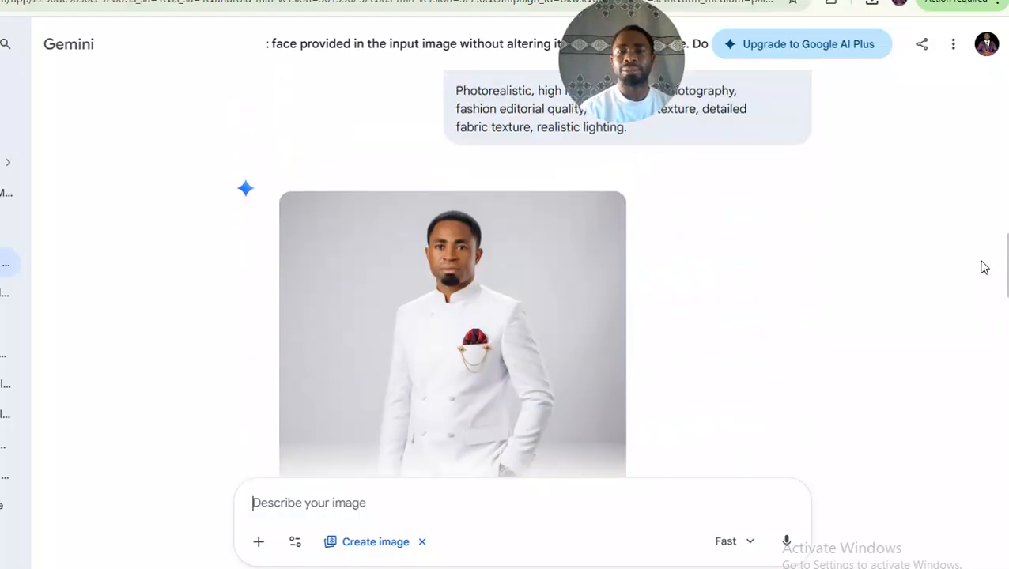
scroll(979, 285, "down", 1)
scroll(972, 294, "up", 5)
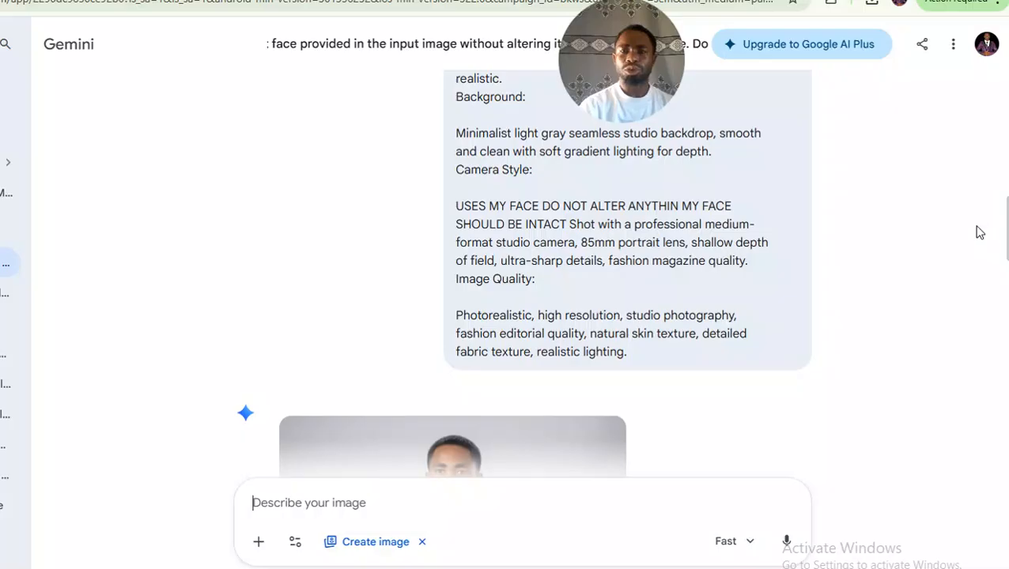
scroll(979, 264, "down", 2)
scroll(973, 245, "up", 2)
scroll(973, 263, "down", 3)
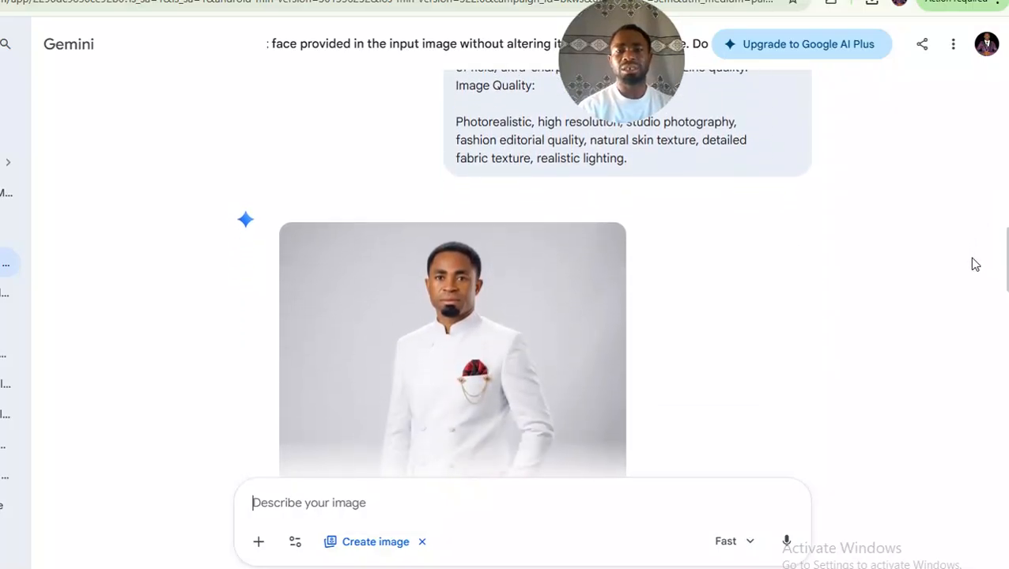
scroll(974, 274, "down", 3)
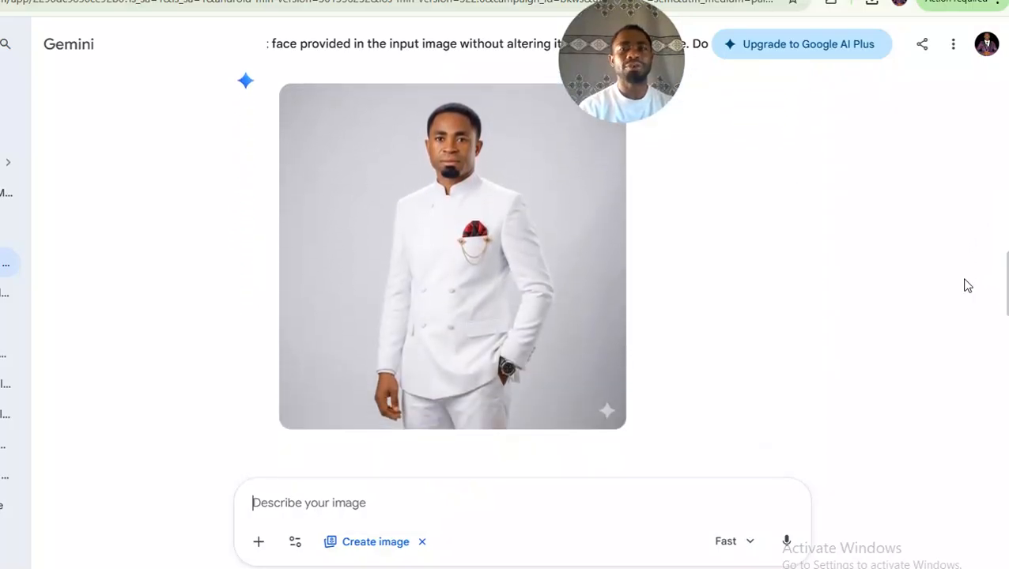
scroll(964, 301, "up", 4)
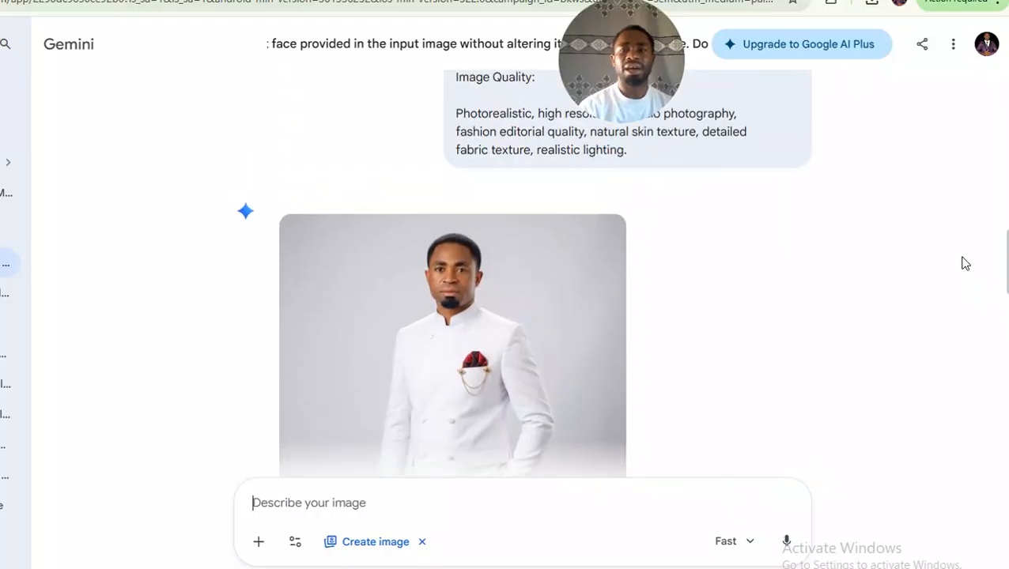
scroll(964, 288, "down", 3)
scroll(962, 284, "up", 4)
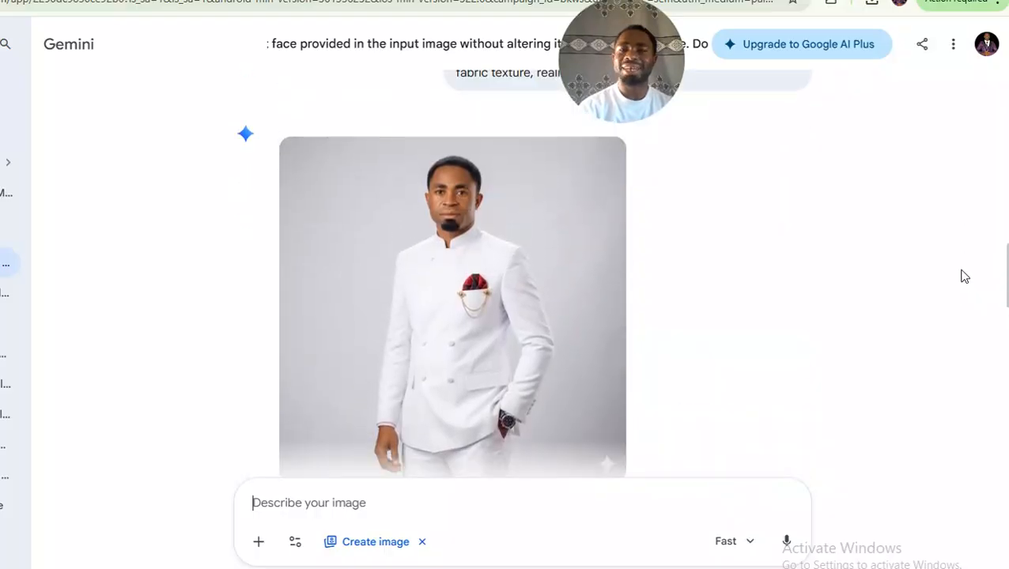
Step: Compare the first white-suit portrait with the newer one generated from the seated man's photo, including the newer prompt's opening lines
scroll(982, 288, "down", 6)
scroll(941, 343, "up", 4)
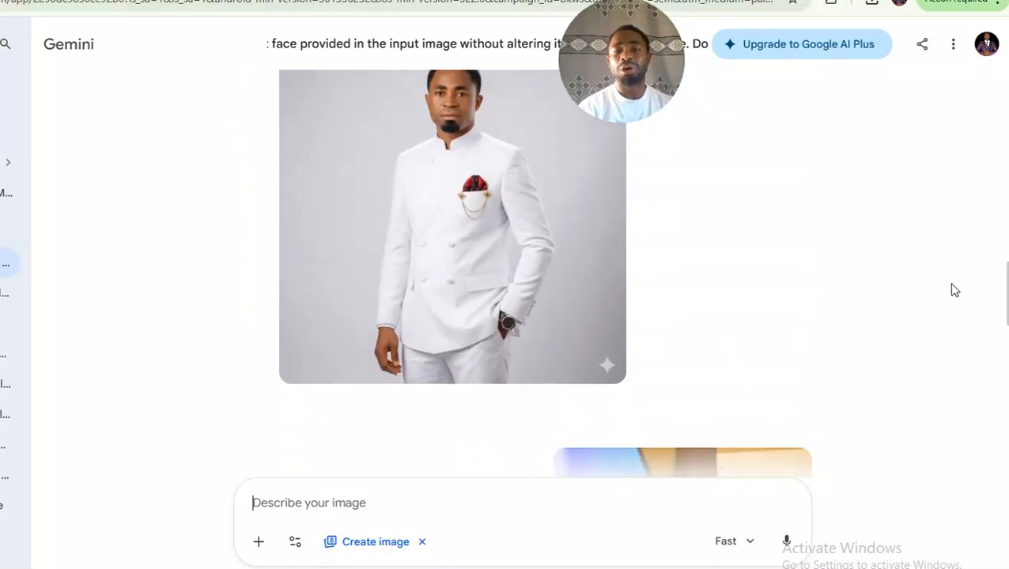
scroll(953, 289, "down", 2)
scroll(959, 326, "down", 10)
scroll(948, 428, "up", 4)
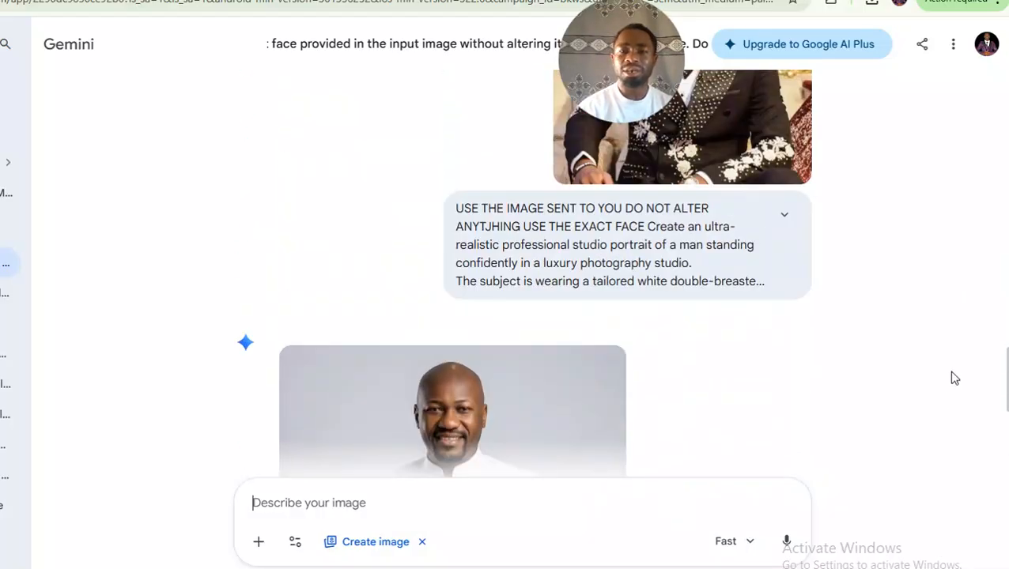
scroll(953, 372, "up", 1)
scroll(953, 396, "down", 4)
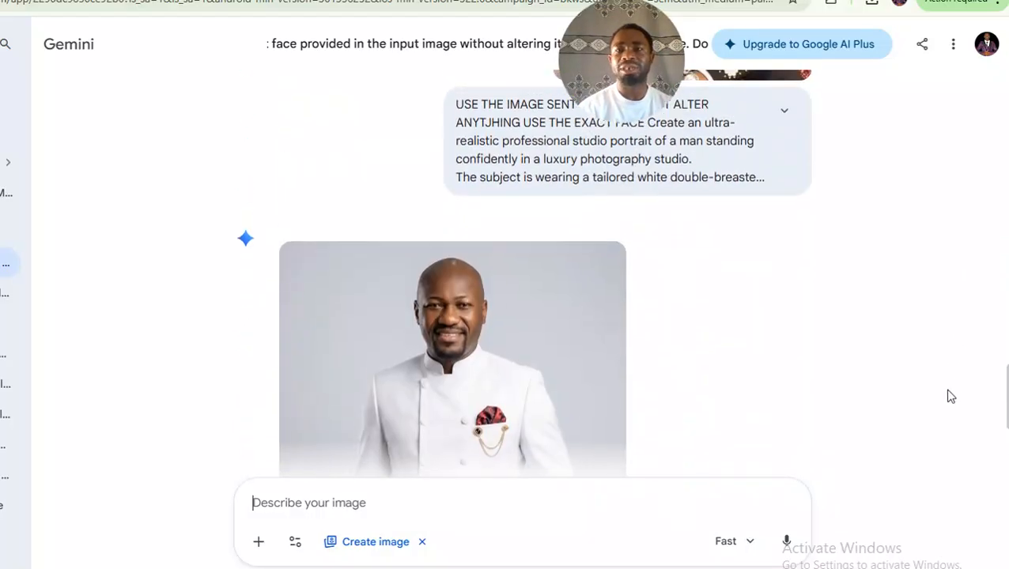
scroll(950, 412, "down", 3)
scroll(948, 396, "up", 6)
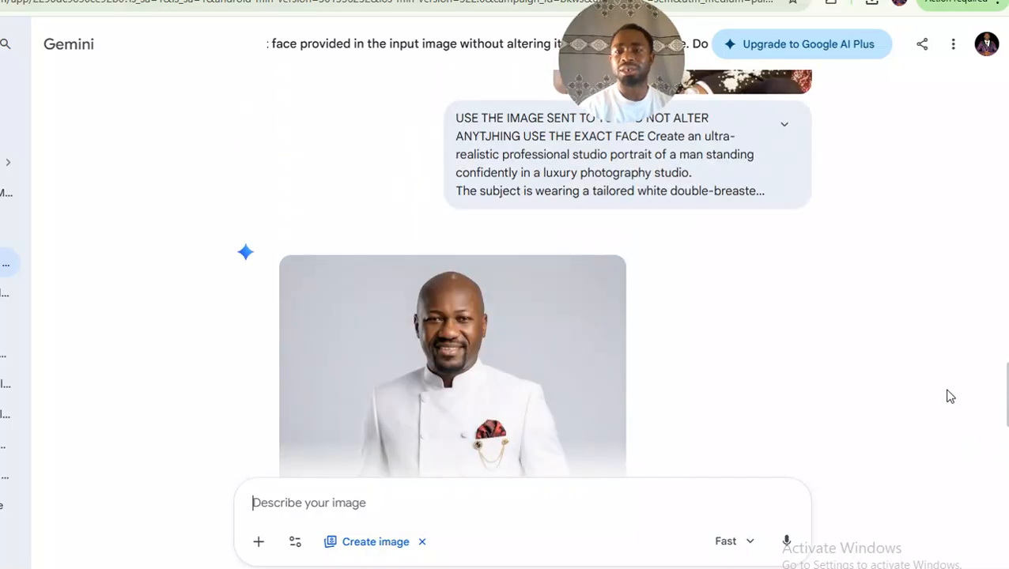
Step: Review the first white-suit portrait again and trace its expanded prompt back to the opening "Create an ultra-realistic professional studio portrait" paragraph
scroll(952, 325, "down", 10)
scroll(946, 268, "up", 3)
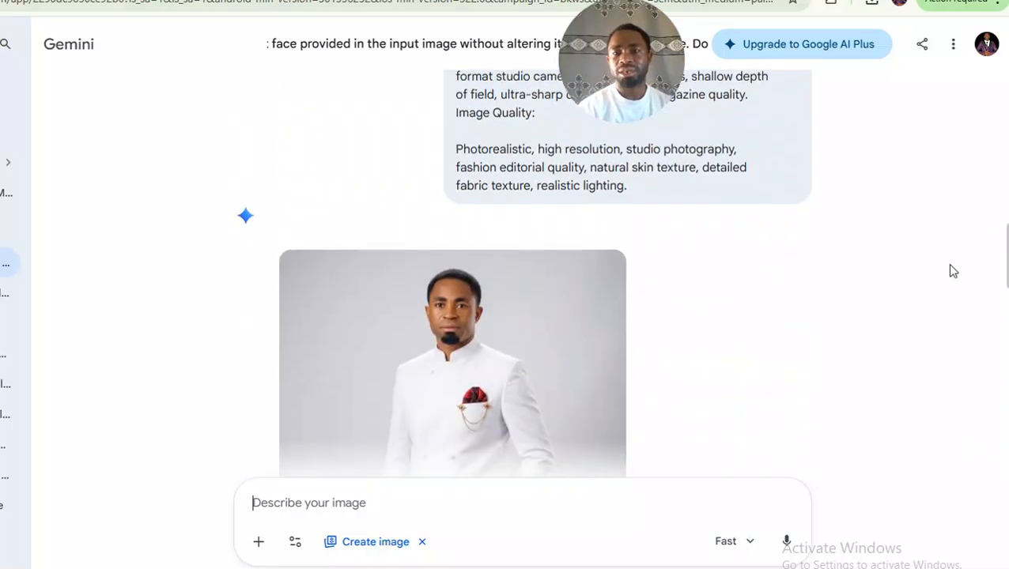
scroll(948, 266, "down", 3)
scroll(948, 275, "up", 4)
scroll(941, 300, "down", 4)
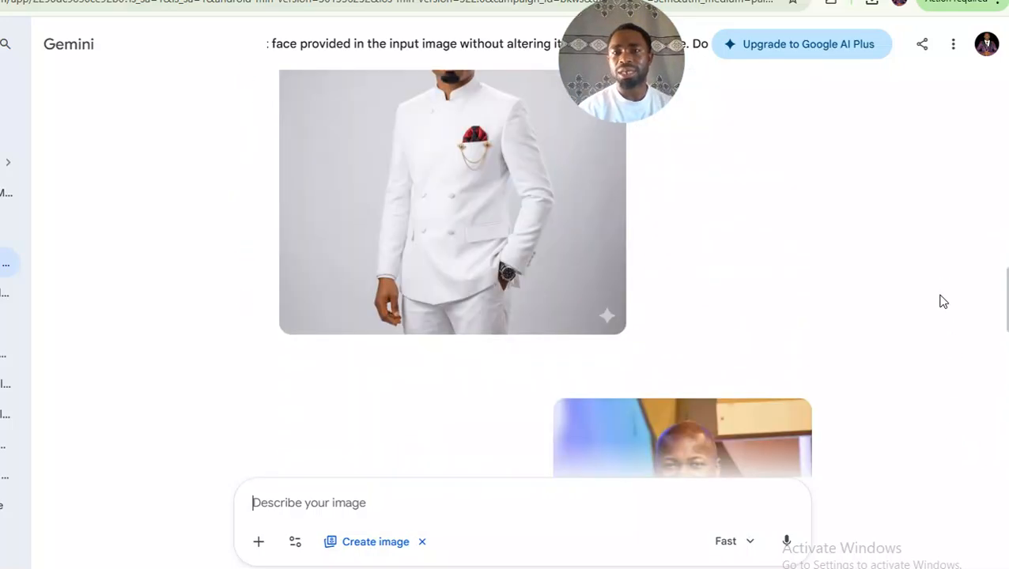
scroll(942, 262, "up", 3)
scroll(942, 262, "down", 4)
scroll(941, 288, "up", 7)
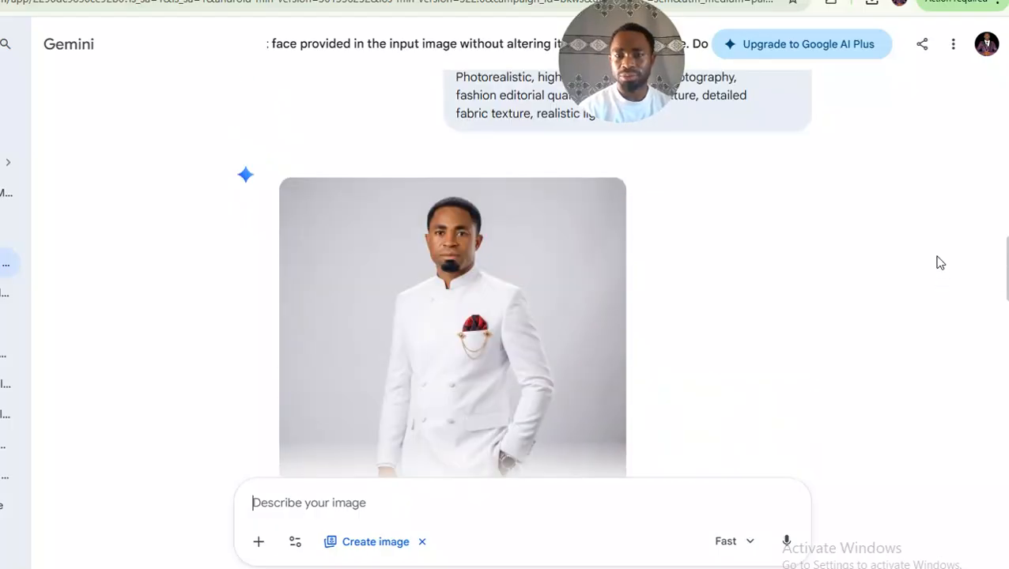
scroll(938, 230, "up", 10)
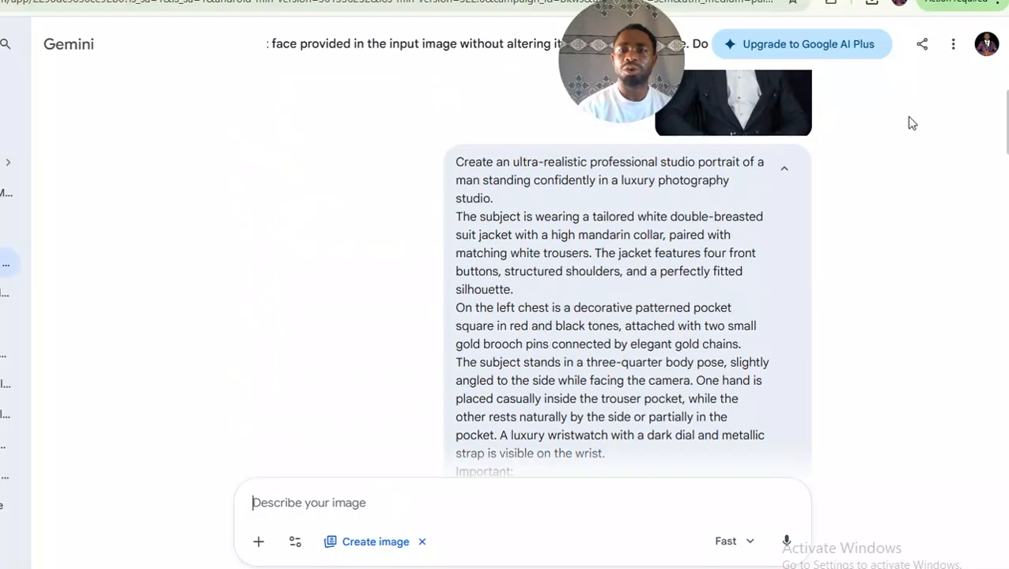
Step: Check the newer smiling-man portrait against the Camera Style and Image Quality sections of the first prompt
scroll(909, 158, "down", 10)
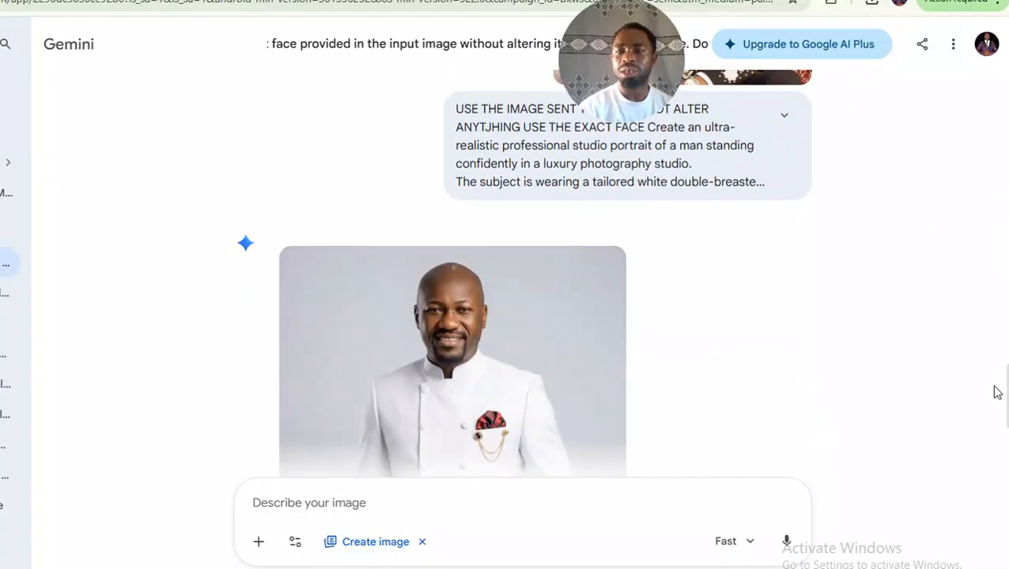
scroll(1002, 403, "down", 3)
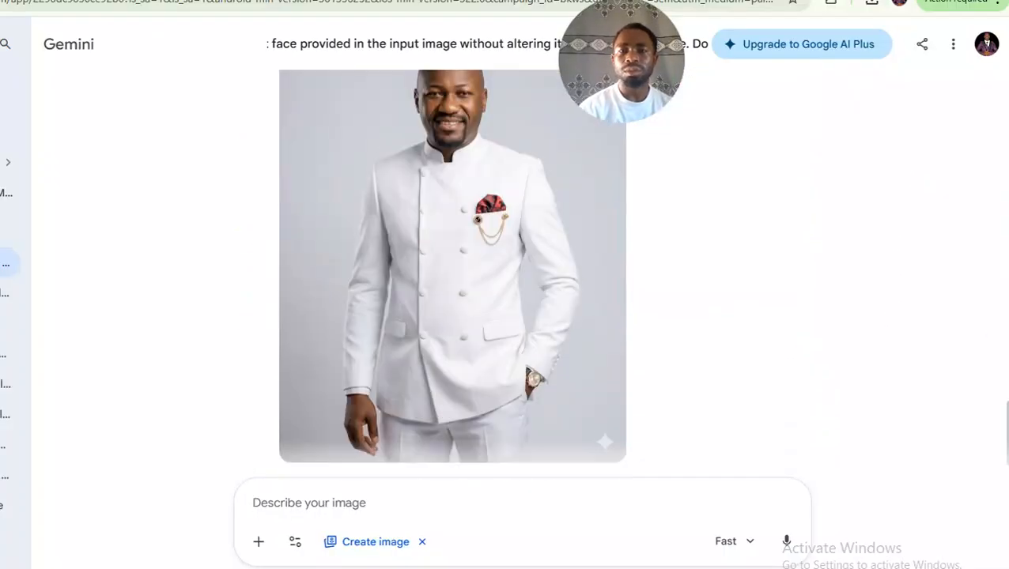
scroll(998, 372, "up", 6)
scroll(993, 334, "down", 5)
scroll(986, 295, "up", 3)
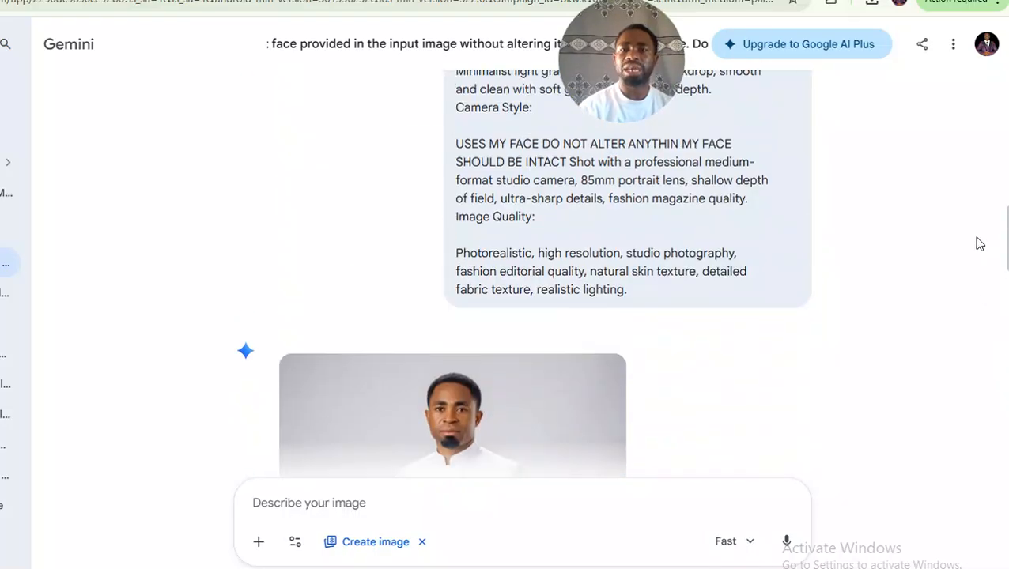
scroll(978, 243, "down", 3)
scroll(972, 313, "up", 5)
scroll(985, 416, "down", 4)
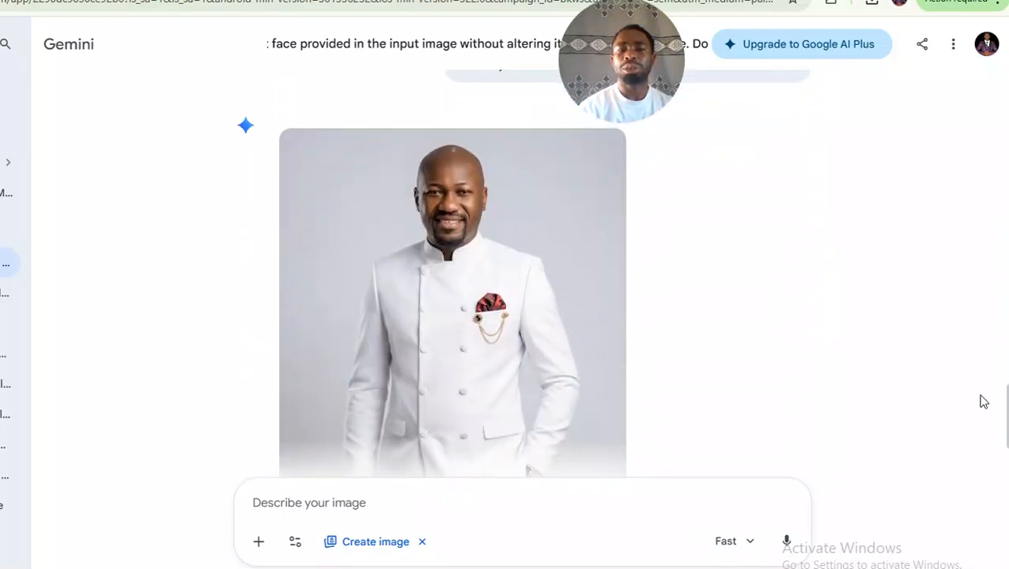
Step: Inspect the smiling man's portrait closely, covering the face, double-breasted white jacket, patterned pocket square with gold chains, and wristwatch
scroll(977, 364, "up", 4)
scroll(996, 420, "down", 3)
scroll(994, 443, "down", 3)
scroll(989, 380, "up", 6)
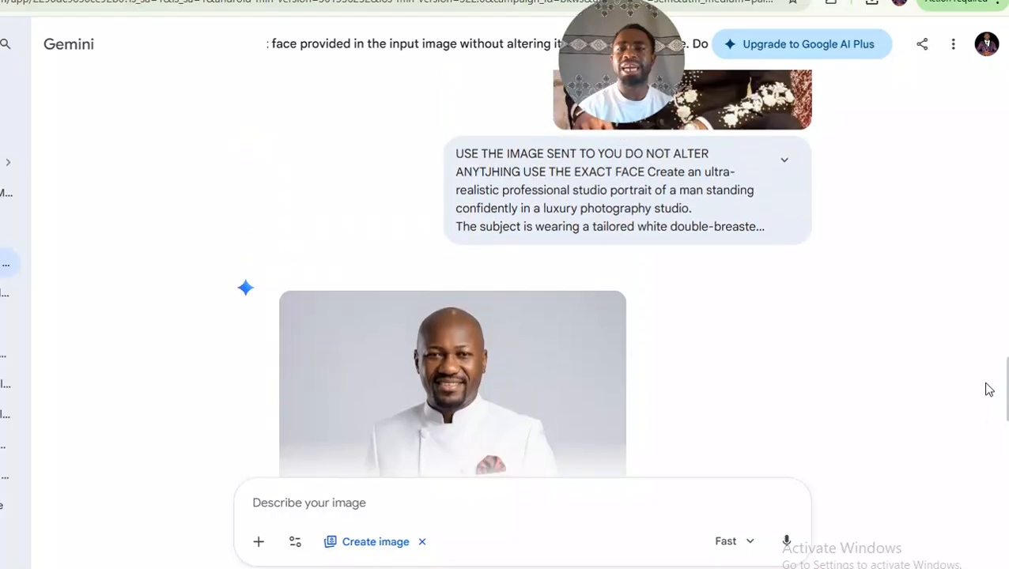
scroll(990, 371, "down", 4)
scroll(994, 427, "down", 3)
scroll(992, 415, "up", 4)
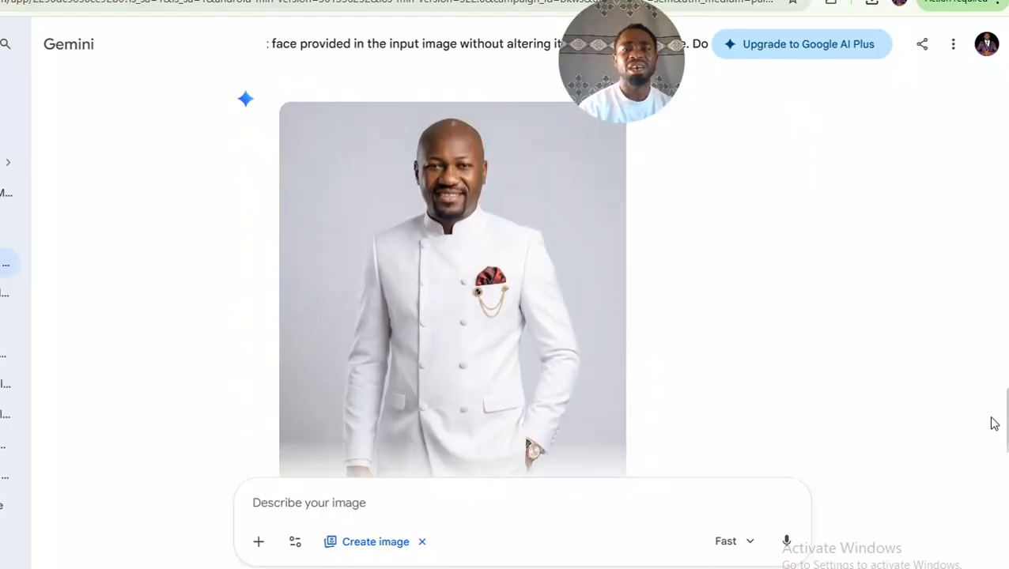
scroll(986, 423, "down", 3)
scroll(985, 390, "up", 3)
scroll(980, 403, "down", 3)
scroll(981, 427, "down", 2)
scroll(975, 421, "up", 2)
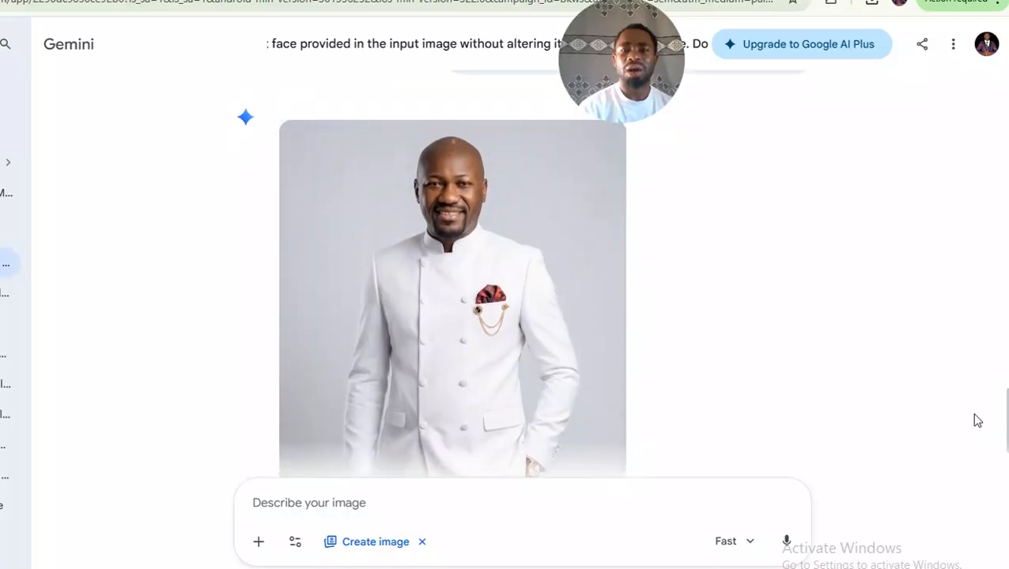
scroll(975, 431, "down", 2)
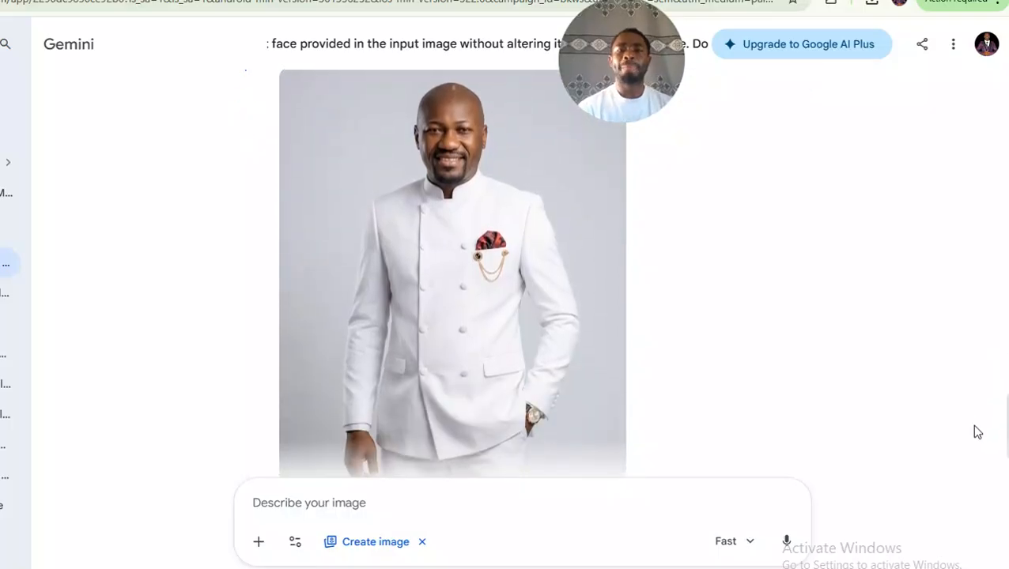